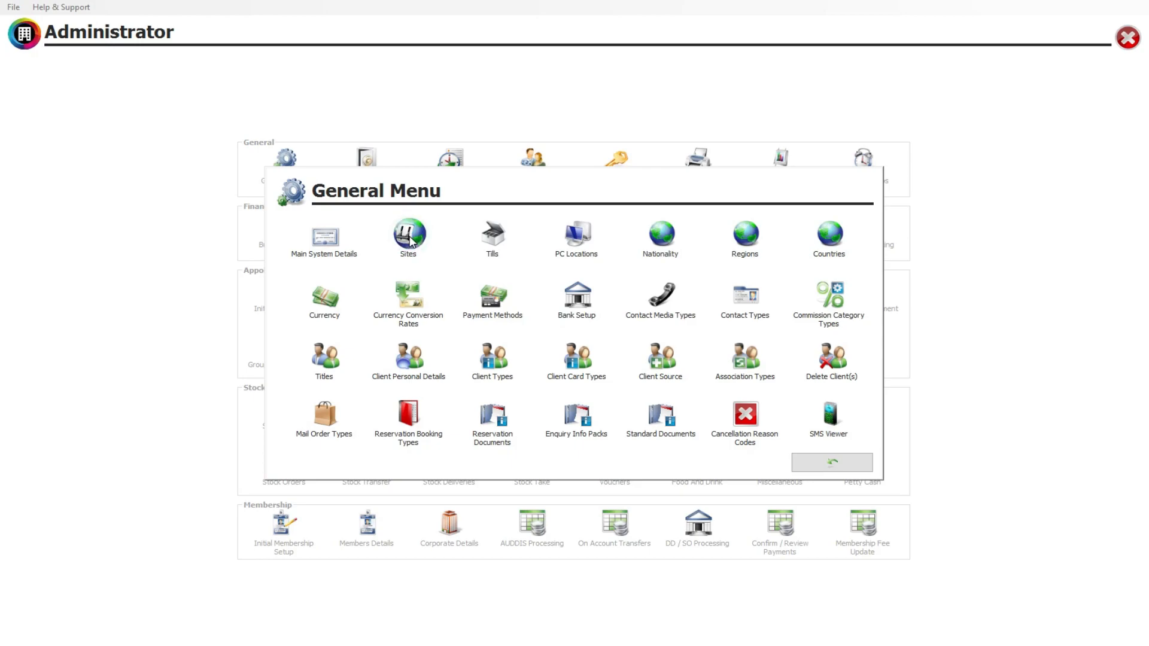
# Review the Birmingham site's Email Setup settings, including the network credentials option.
pyautogui.click(284, 468)
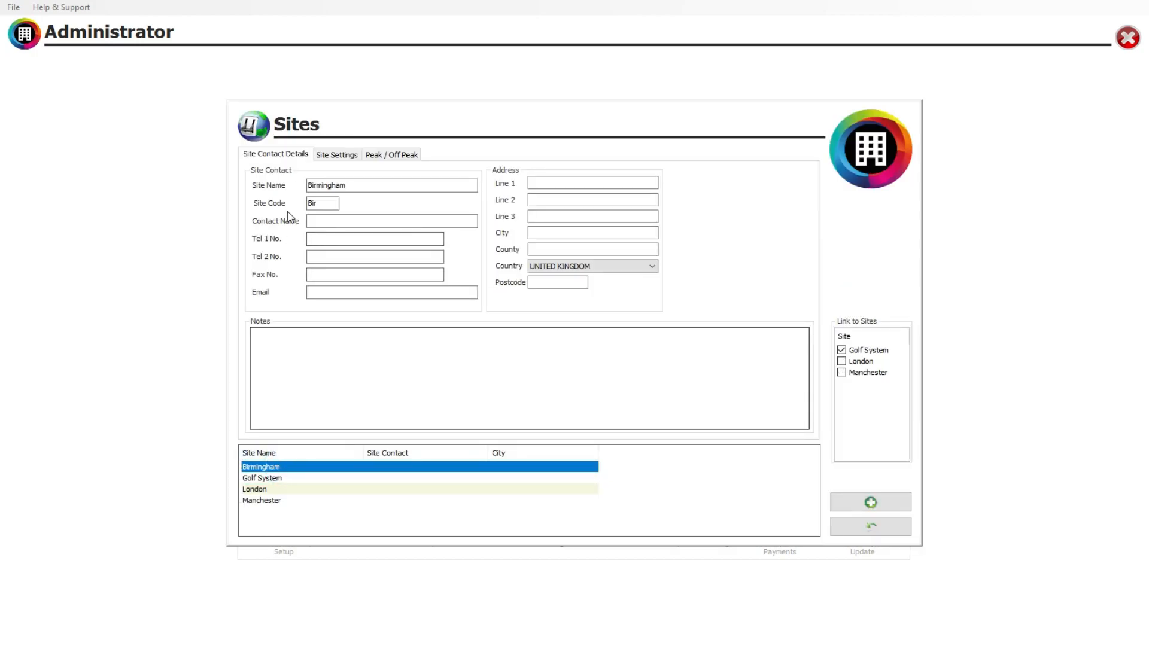
pyautogui.click(335, 157)
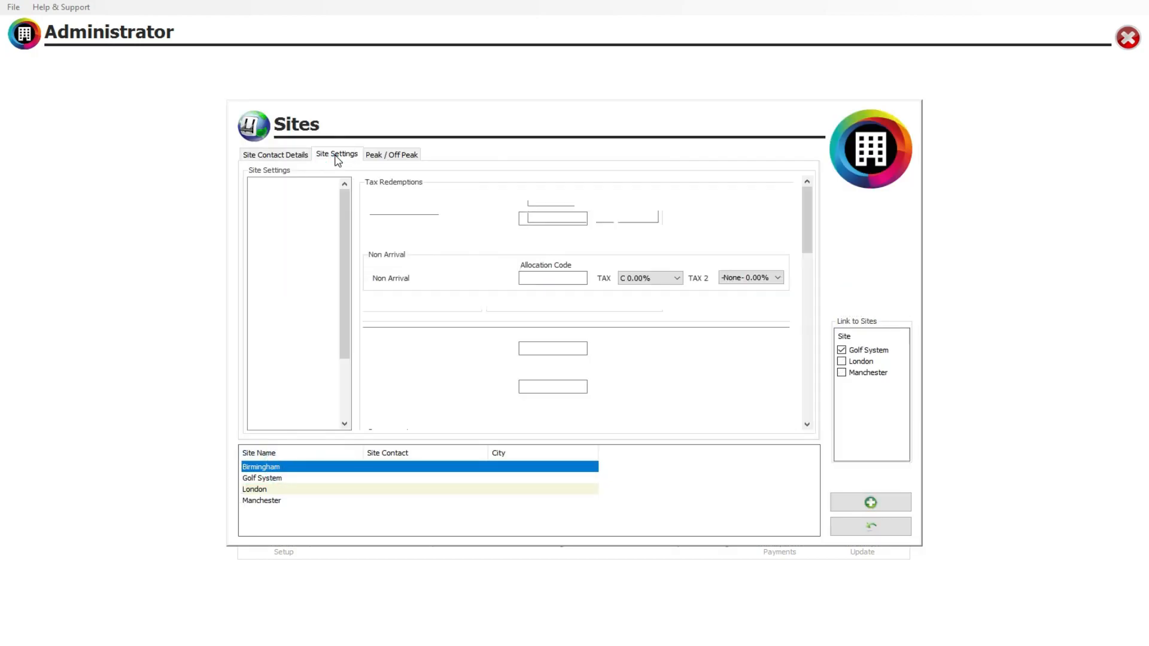
pyautogui.click(265, 257)
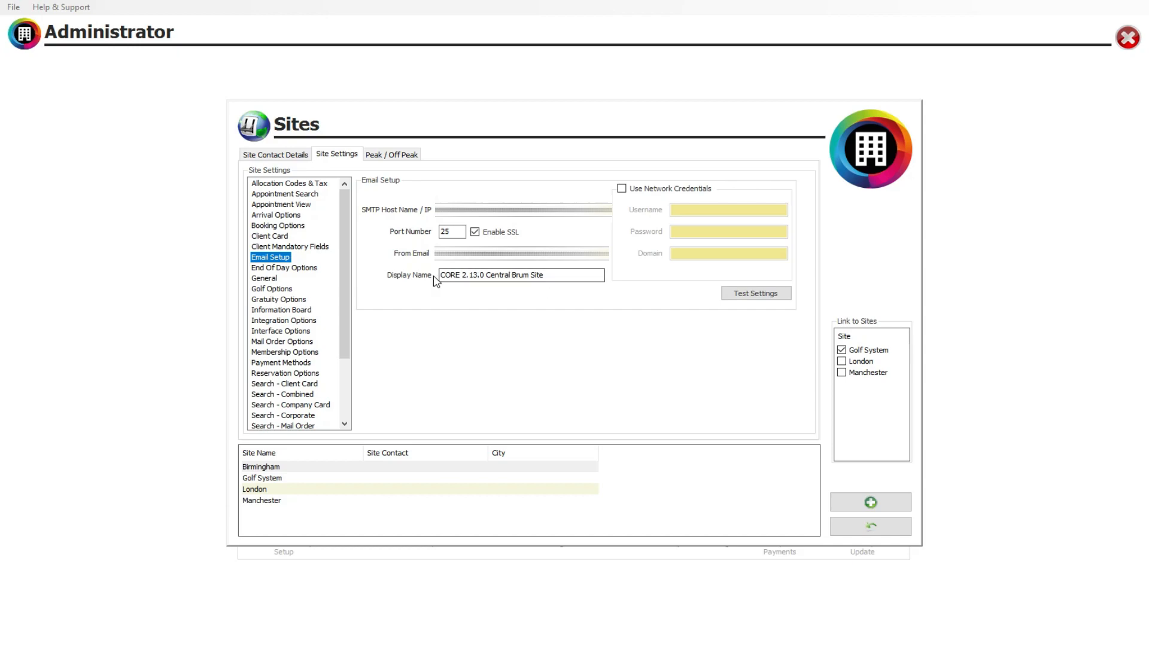
pyautogui.click(644, 189)
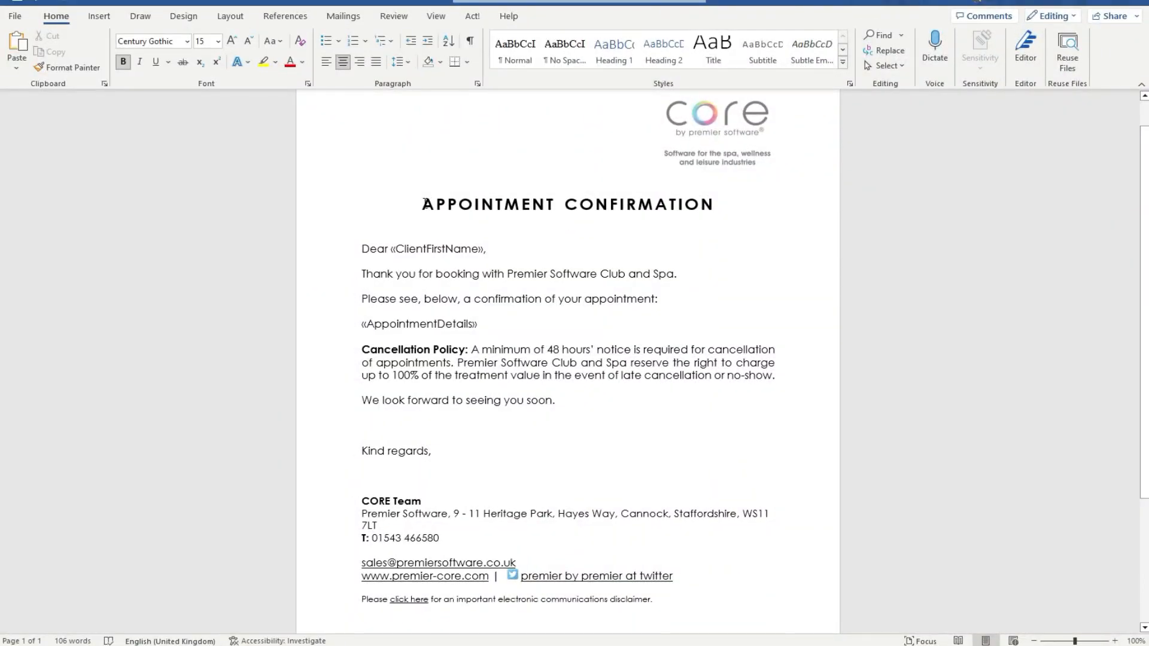
# Look at the "APPOINTMENT CONFIRMATION" heading in the Word confirmation template.
pyautogui.moveTo(423, 204); pyautogui.dragTo(714, 207)
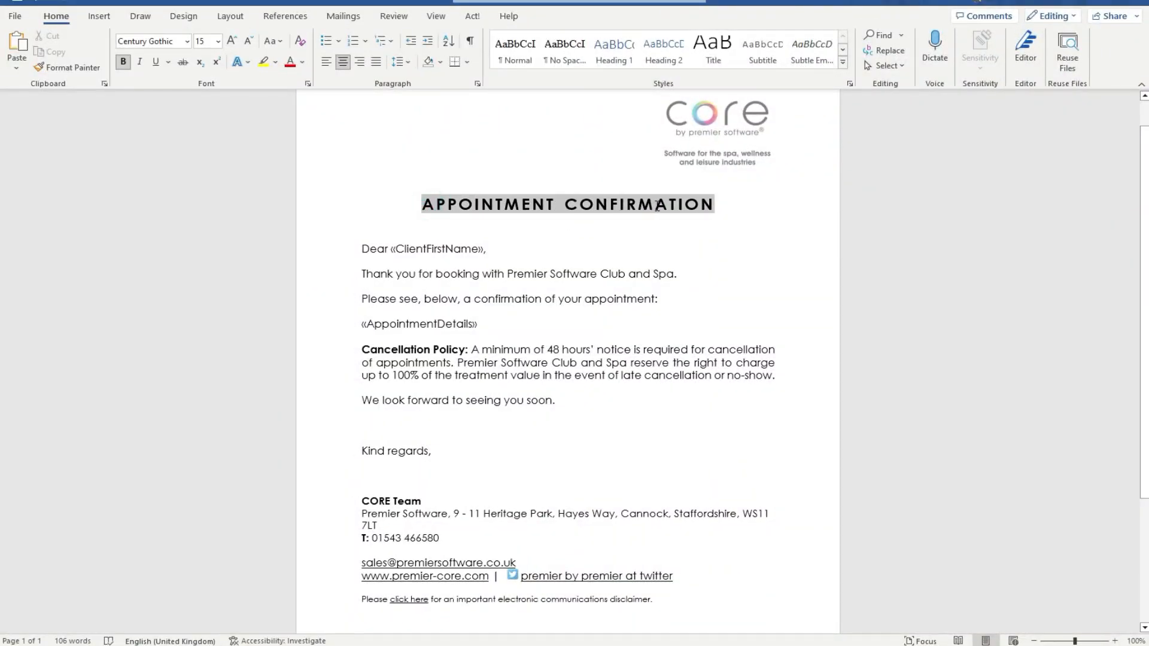
pyautogui.click(606, 217)
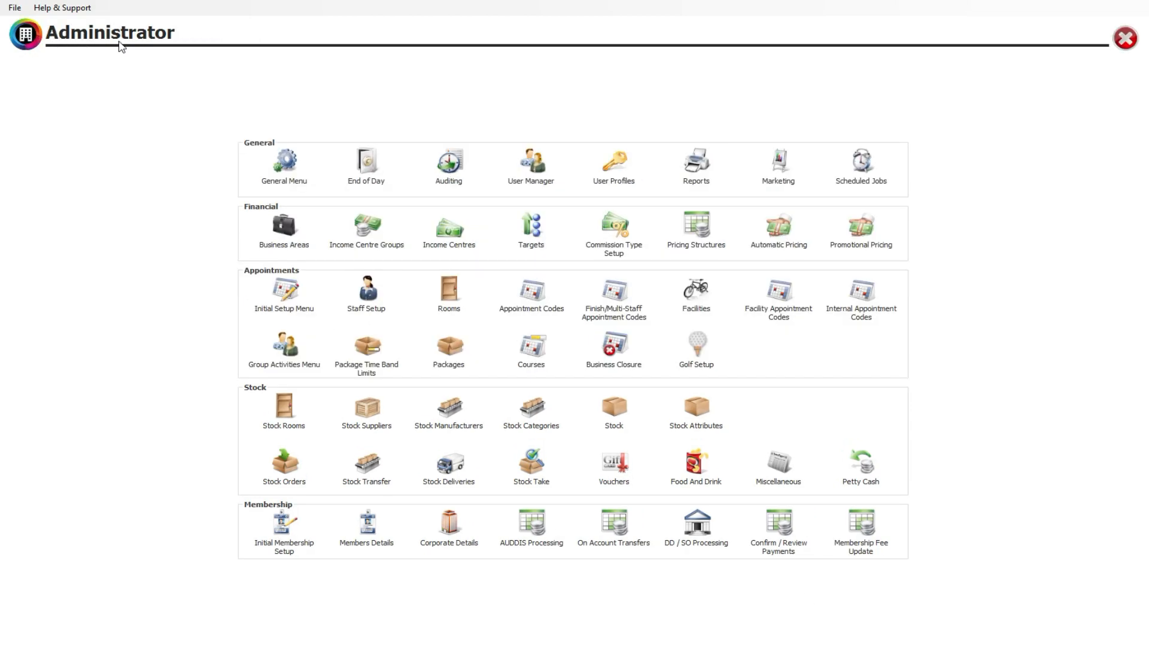
# Switch to Administrator, open the Standard Documents setup and look through the existing documents.
pyautogui.click(285, 162)
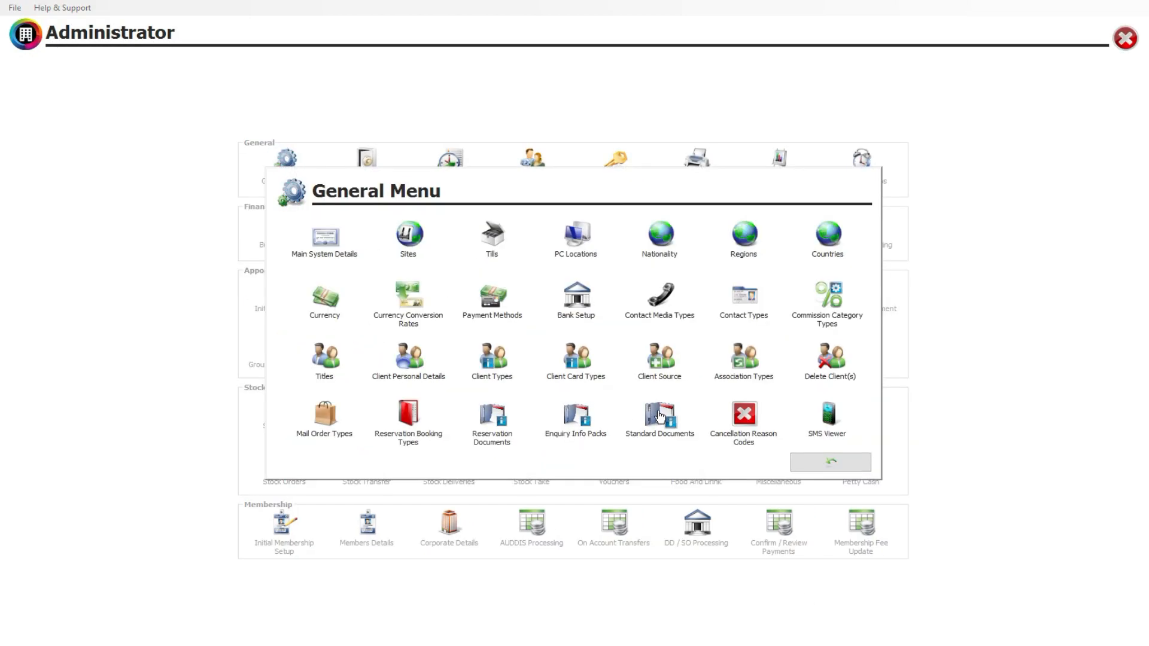
pyautogui.click(664, 418)
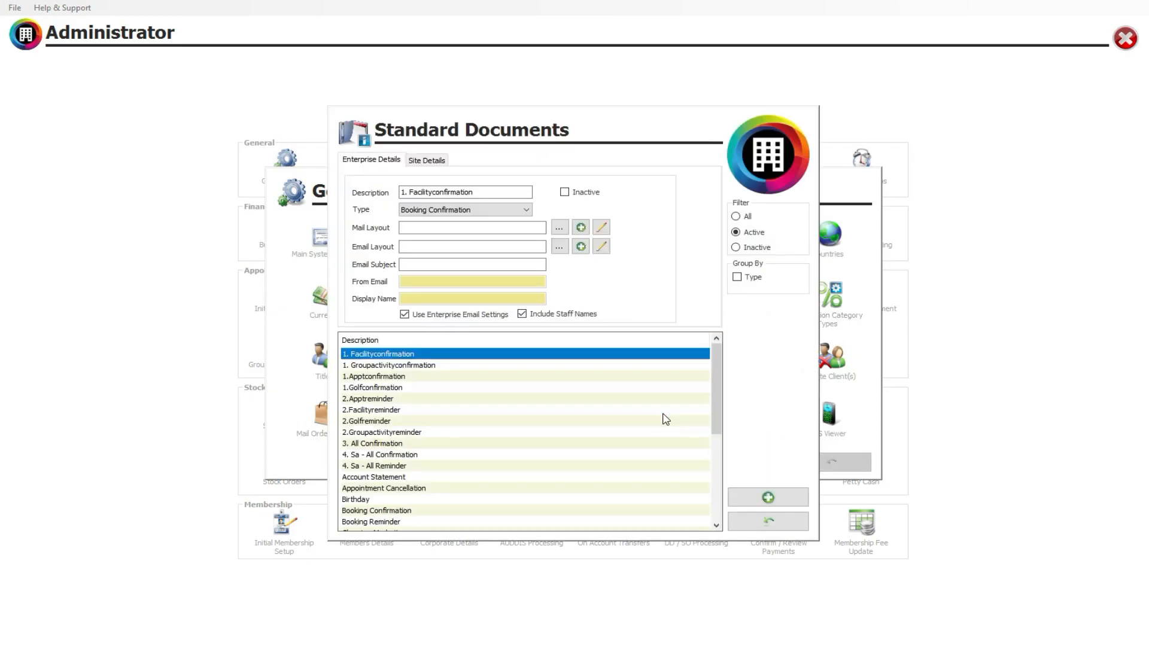
pyautogui.moveTo(718, 361); pyautogui.dragTo(725, 436)
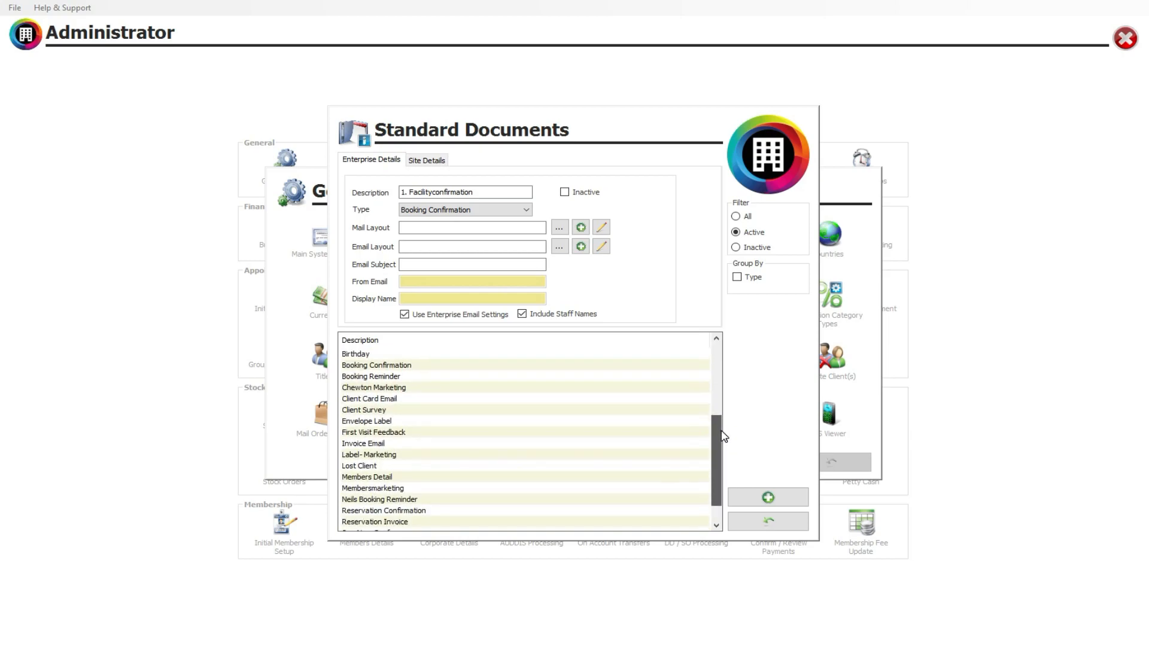
# Add and save a standard document described as "Treatment Booking Confirmation" with the type Booking Confirmation.
pyautogui.click(766, 496)
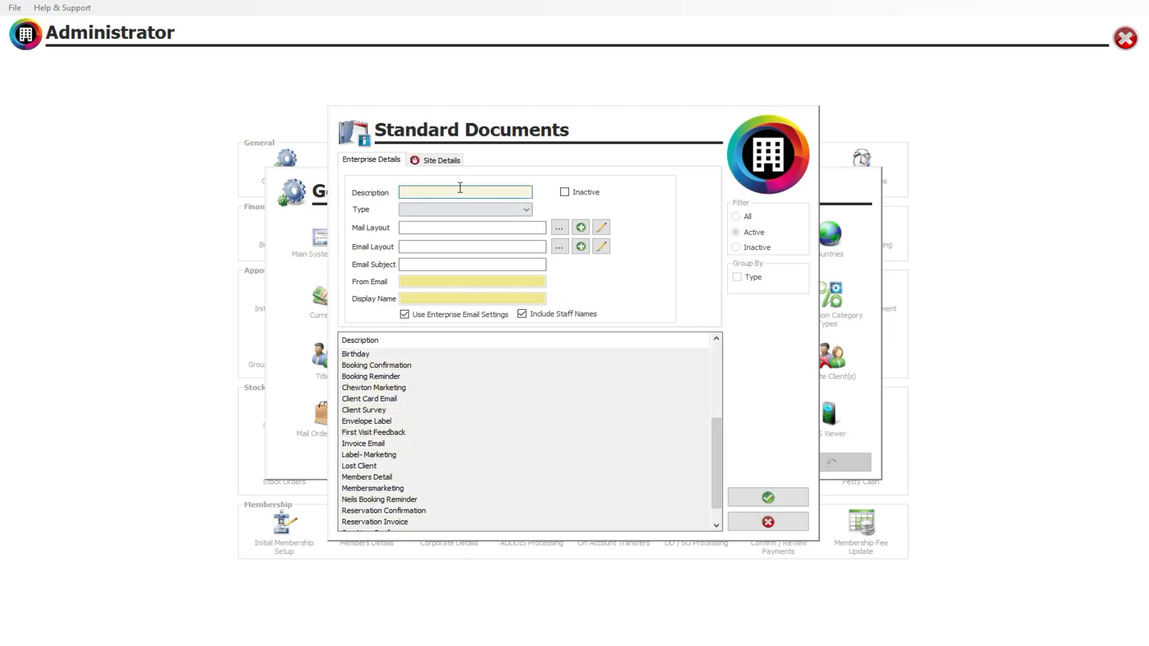
pyautogui.click(442, 197)
pyautogui.click(447, 209)
pyautogui.click(453, 222)
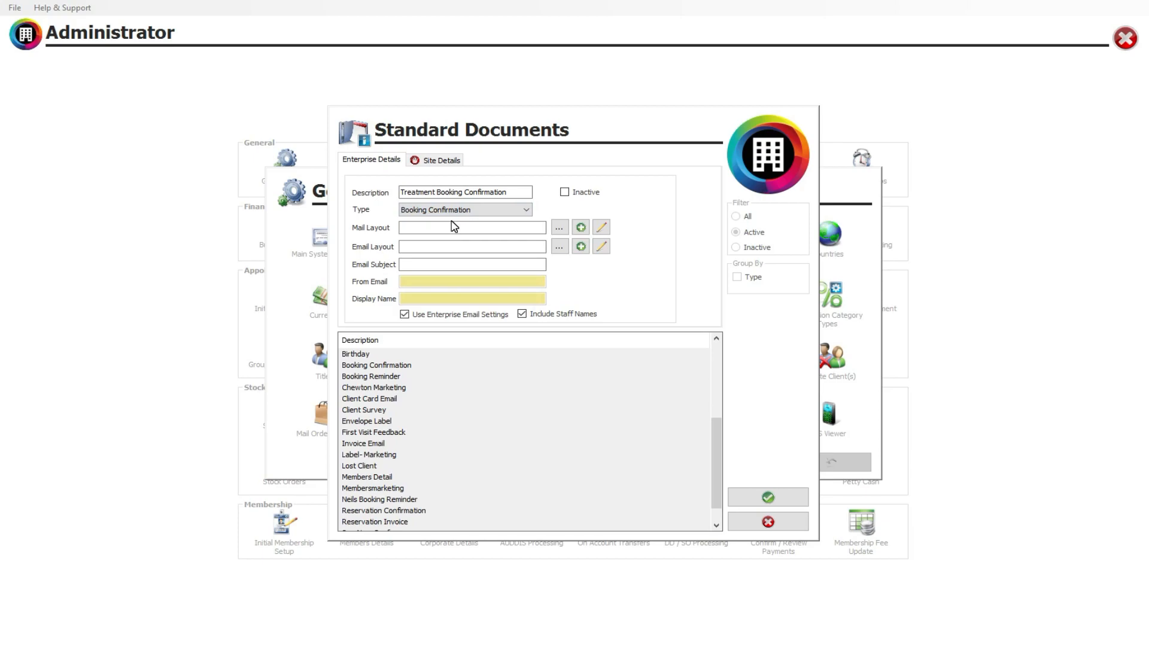
pyautogui.click(507, 214)
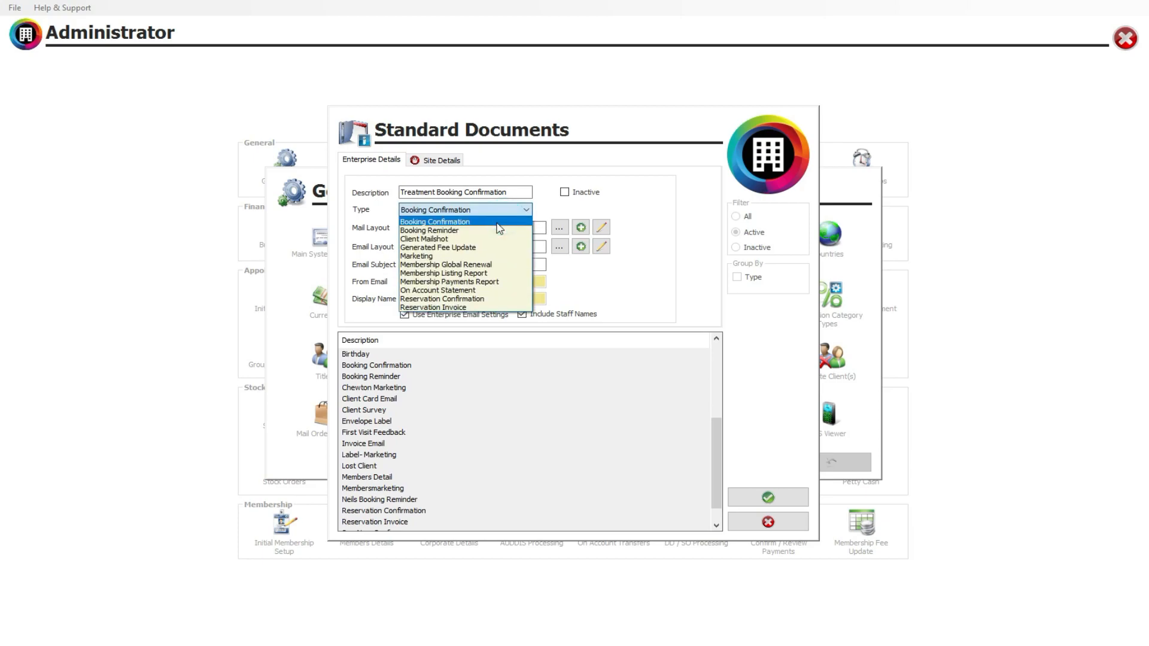
pyautogui.click(444, 222)
pyautogui.click(768, 496)
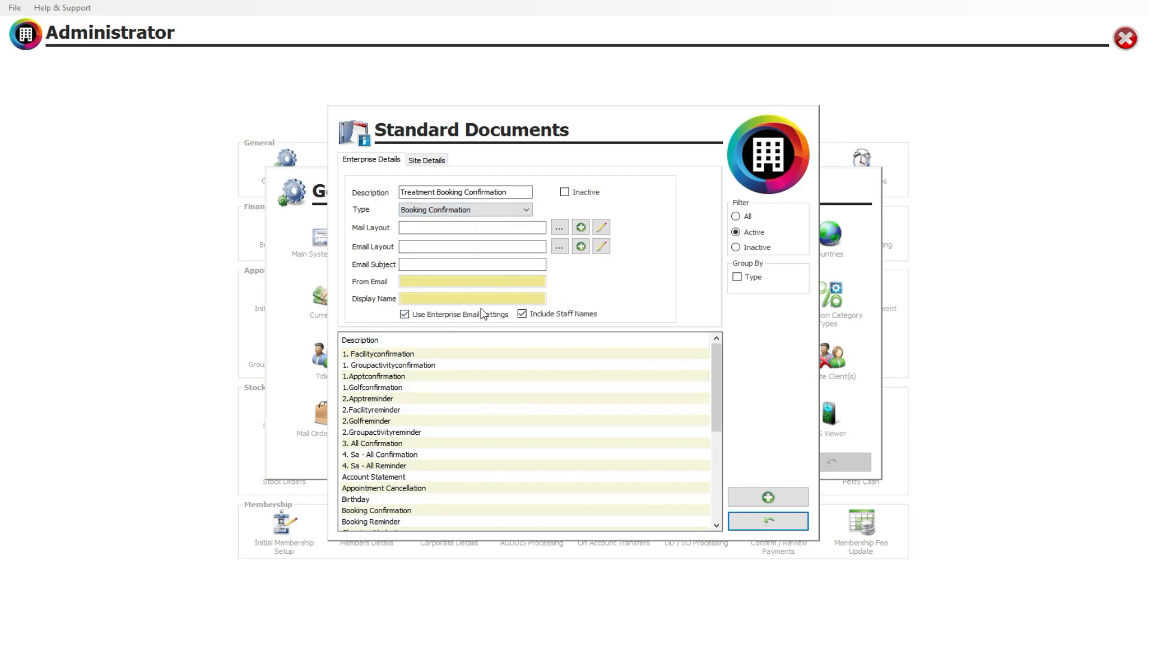
# Open the site details of the Treatment Booking Confirmation document, look through the sites and select Birmingham.
pyautogui.moveTo(716, 389); pyautogui.dragTo(709, 468)
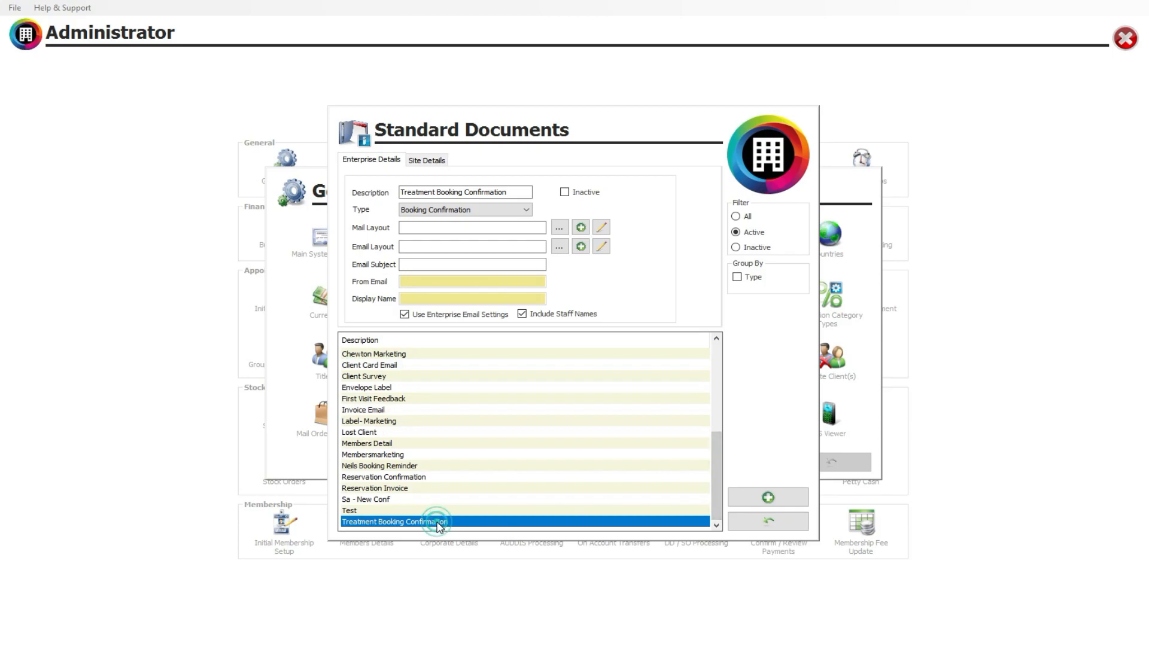
pyautogui.click(426, 161)
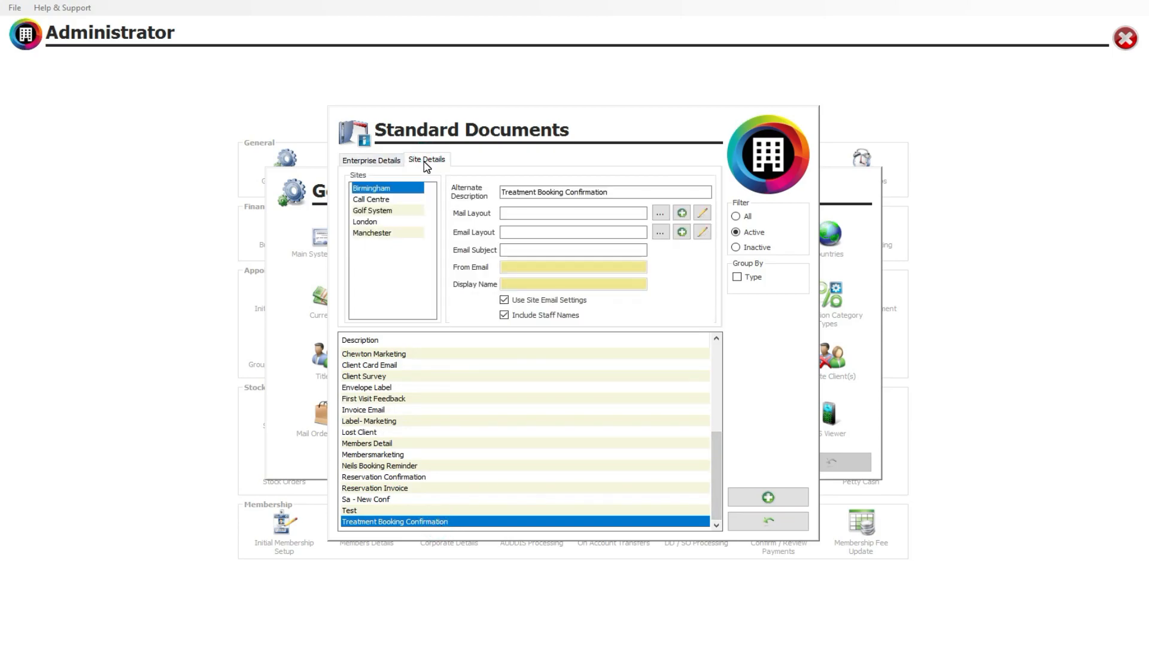
pyautogui.click(369, 200)
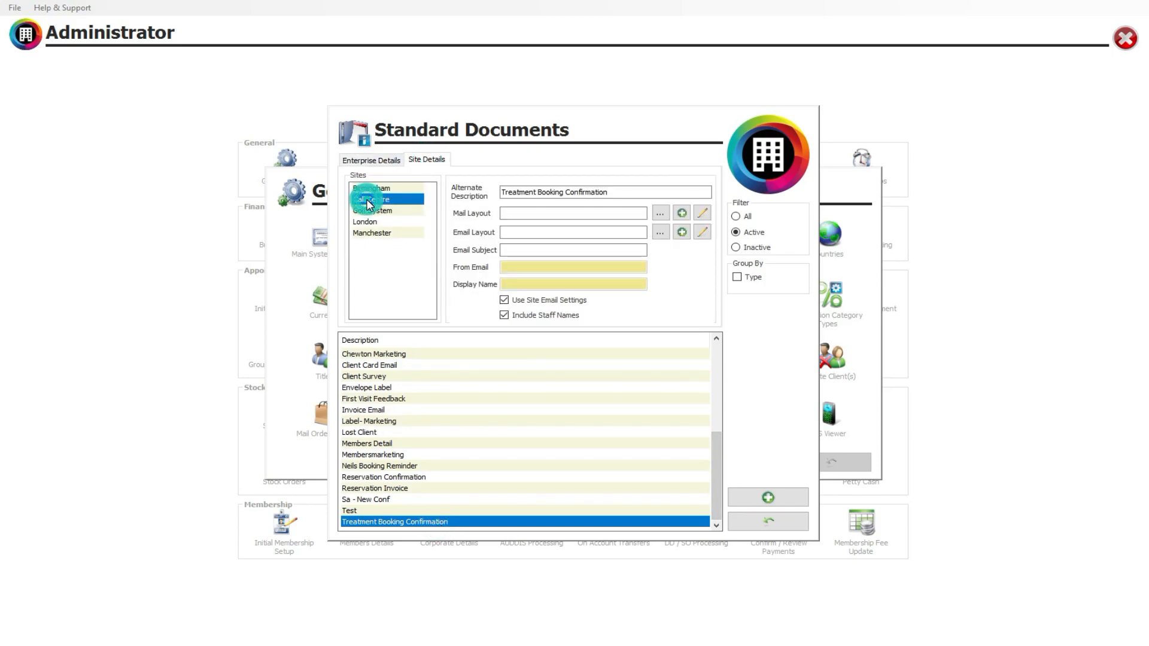
pyautogui.click(371, 188)
pyautogui.click(376, 211)
pyautogui.click(377, 232)
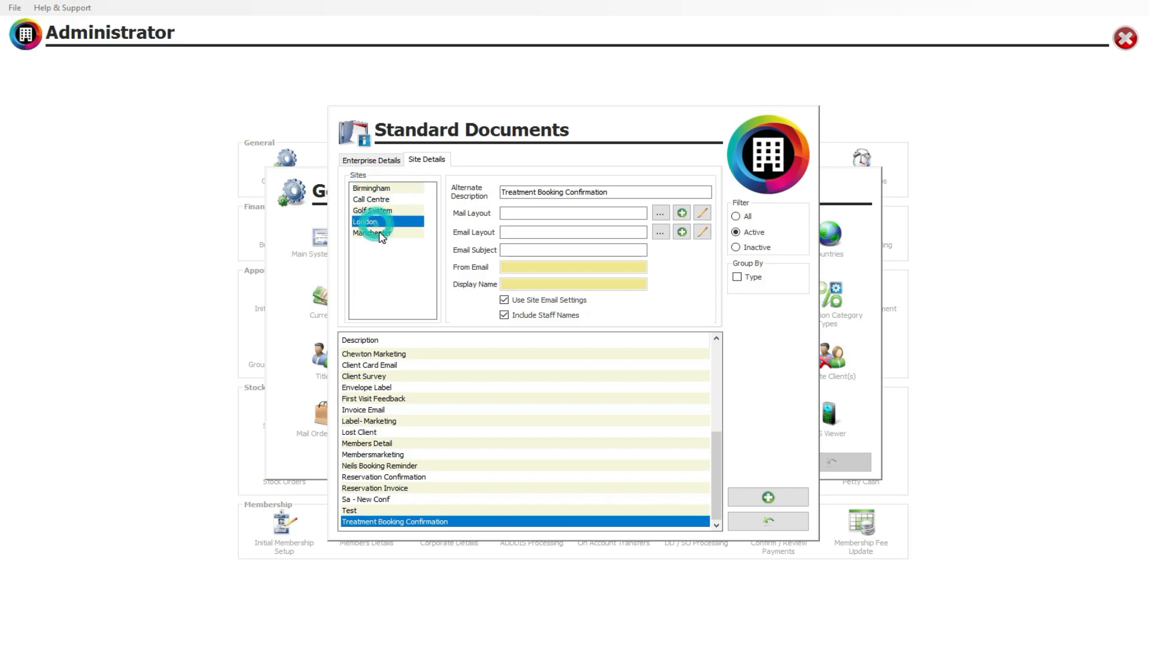
pyautogui.click(378, 189)
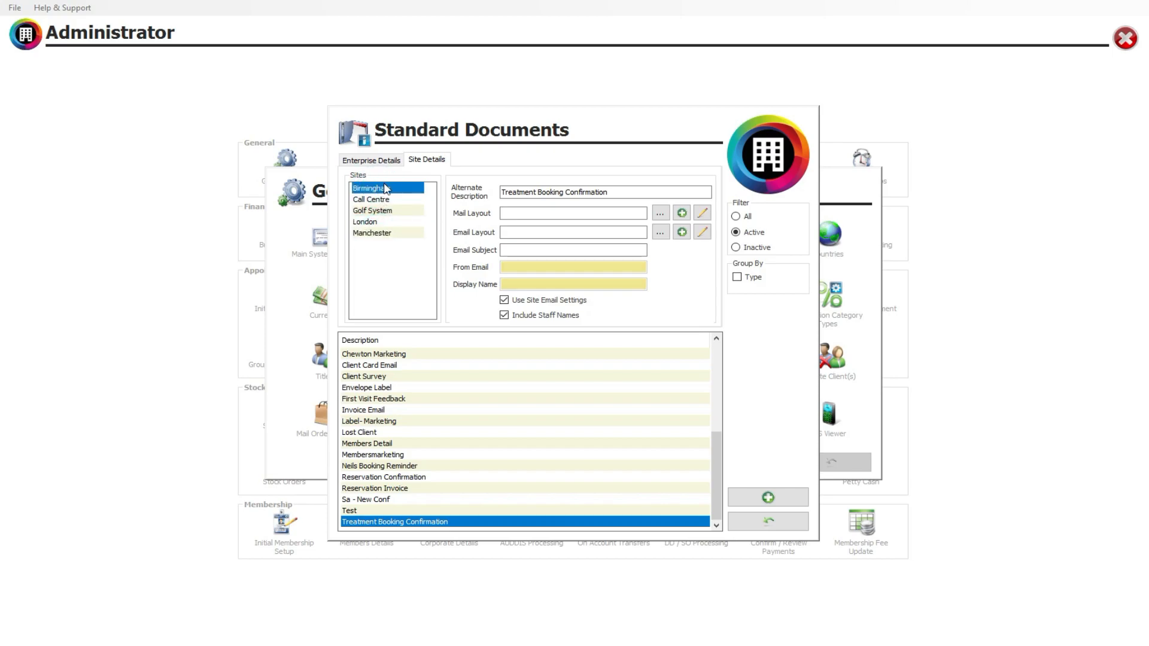
# Create a new Word document for the Birmingham email layout and bring up its mail merge tools.
pyautogui.click(682, 232)
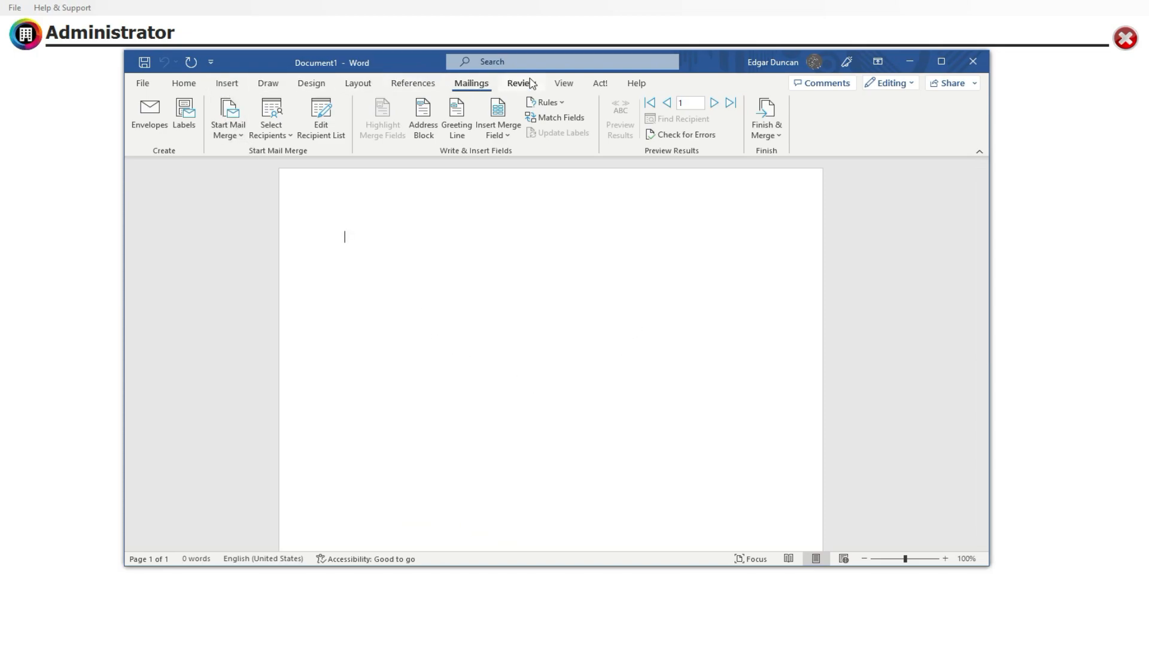
pyautogui.click(232, 84)
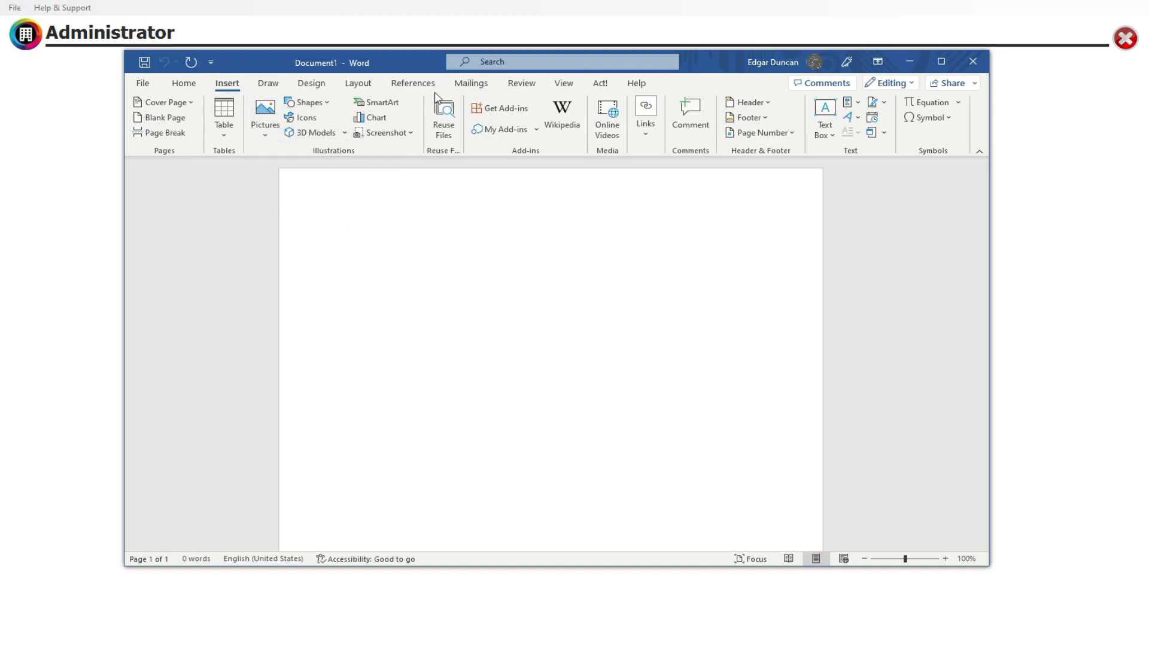
pyautogui.click(357, 84)
pyautogui.click(400, 84)
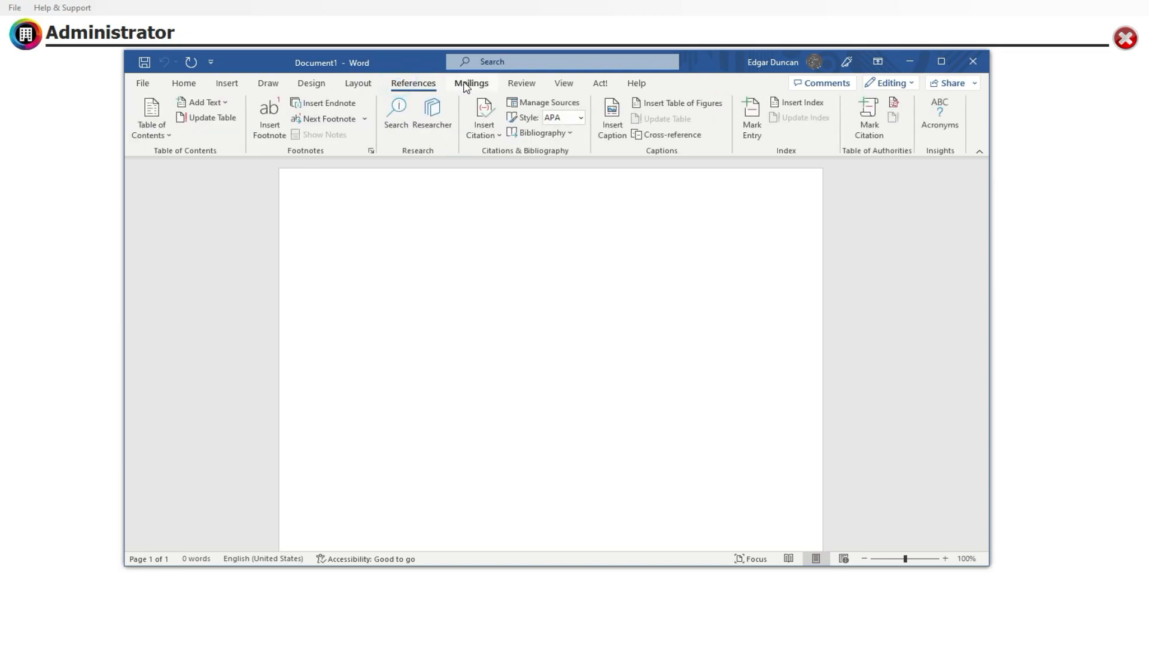
pyautogui.click(468, 84)
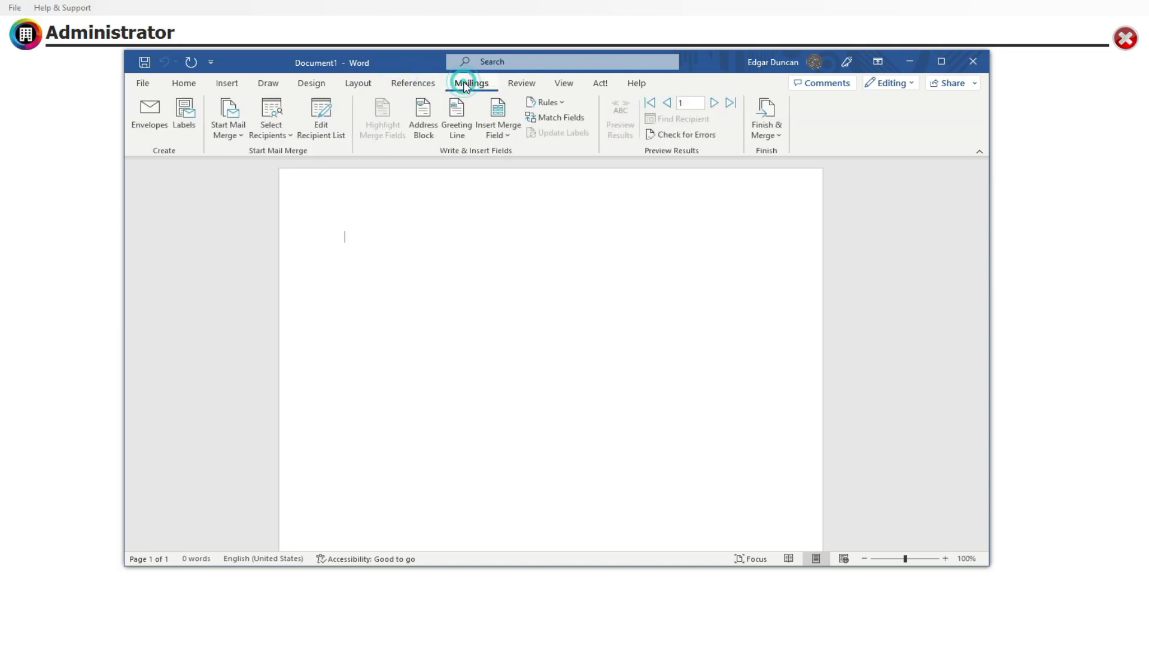
# Look through the available merge fields and insert ClientTitle and ClientFirstName at the start of the document.
pyautogui.click(505, 134)
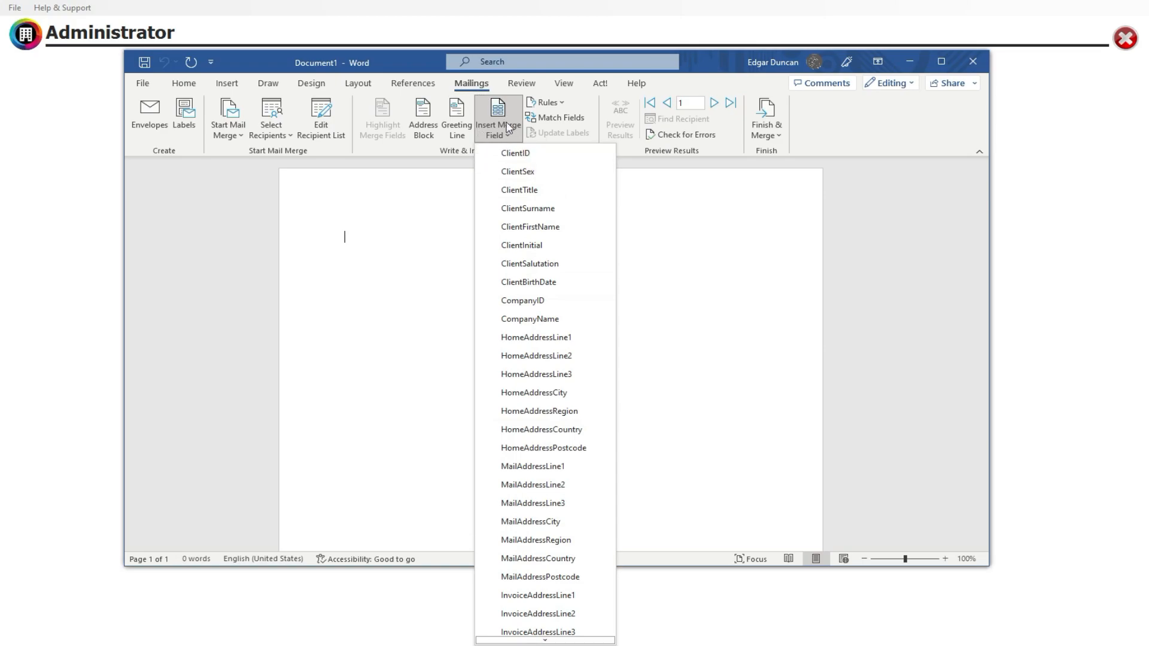
pyautogui.scroll(-1, 541, 419)
pyautogui.scroll(-2, 544, 421)
pyautogui.scroll(3, 551, 441)
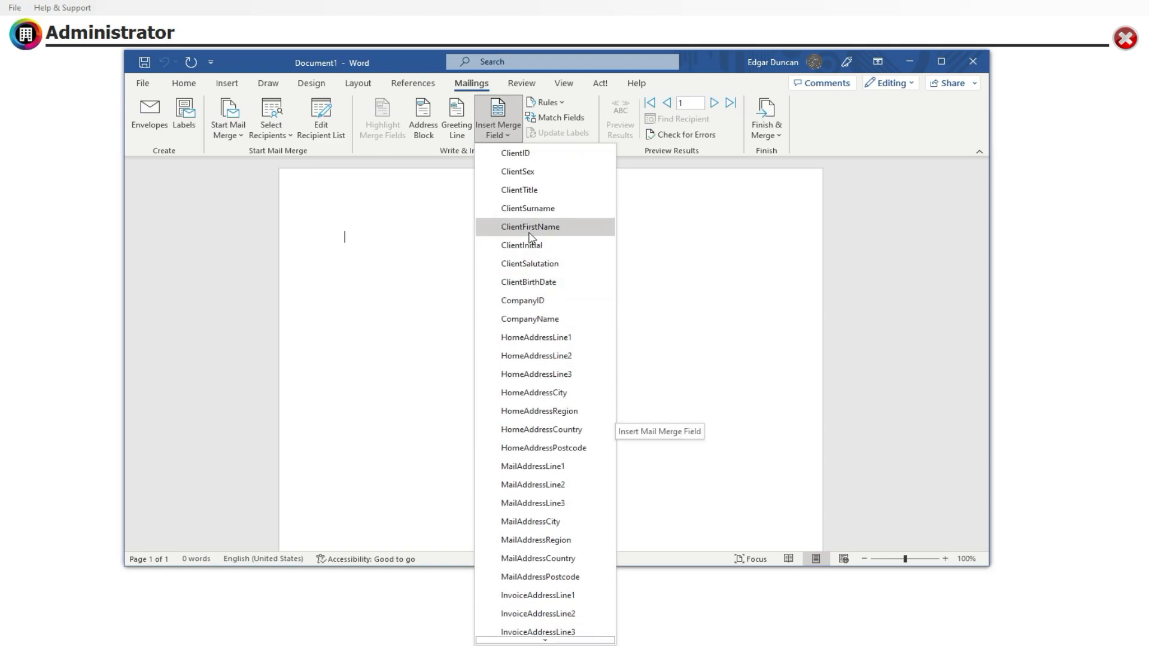
pyautogui.click(516, 190)
pyautogui.click(499, 133)
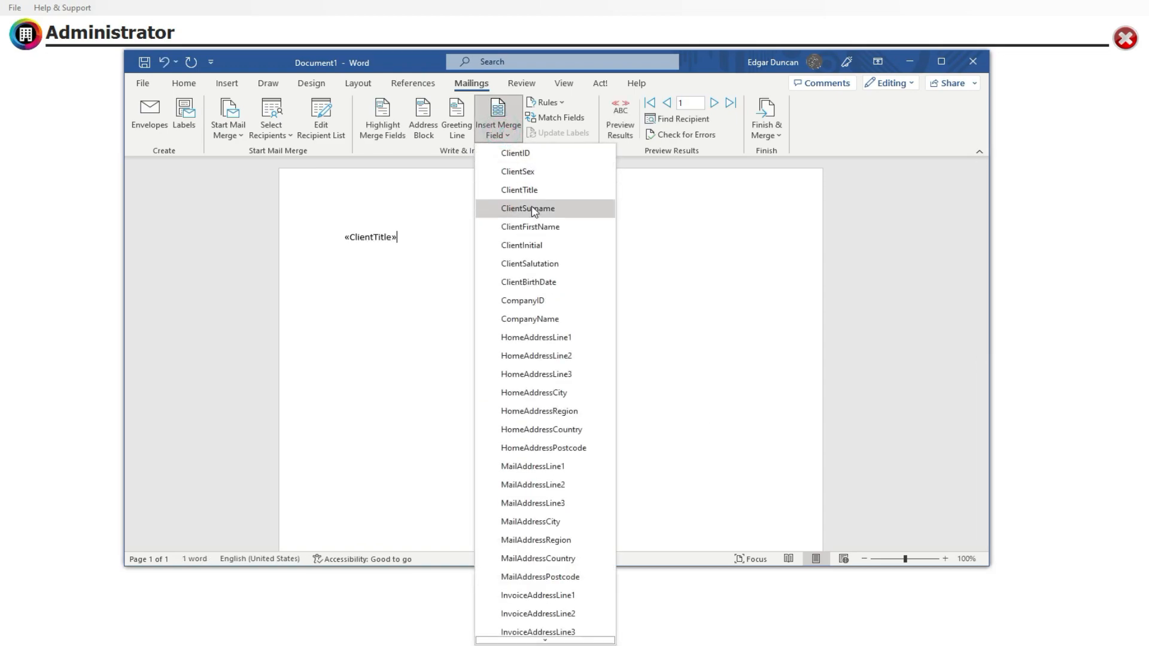
pyautogui.click(535, 224)
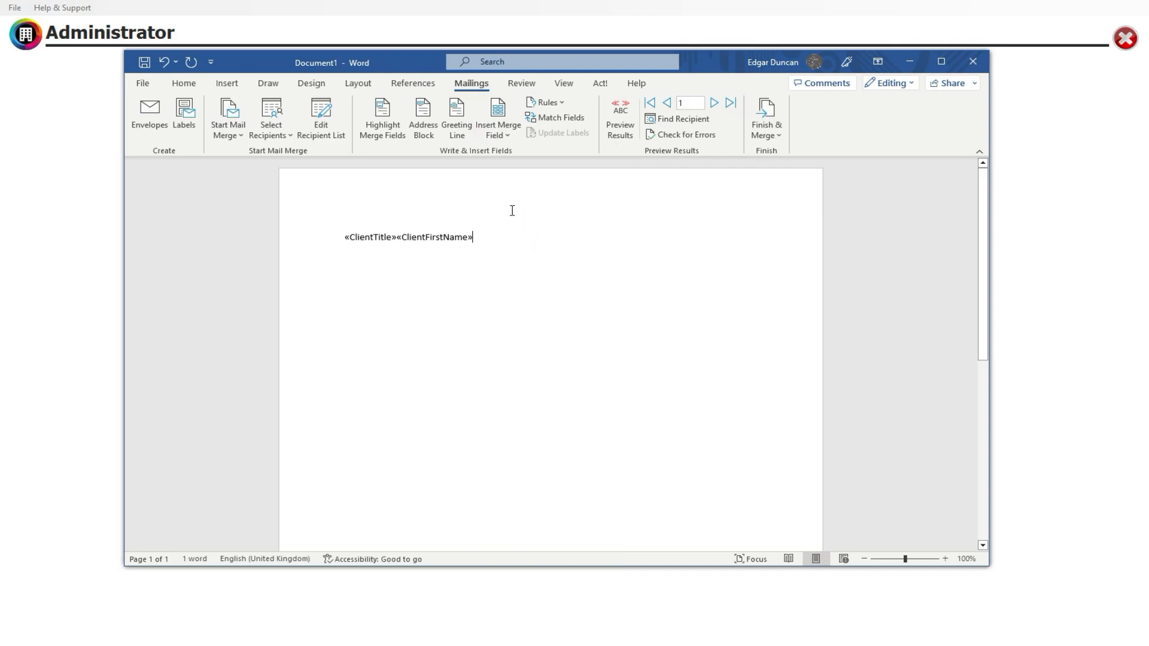
# Start a new paragraph two lines below the merge fields and look through the remaining address and contact fields.
pyautogui.press('Return')
pyautogui.press('Return')
pyautogui.click(498, 125)
pyautogui.scroll(-1, 534, 321)
pyautogui.scroll(-4, 535, 335)
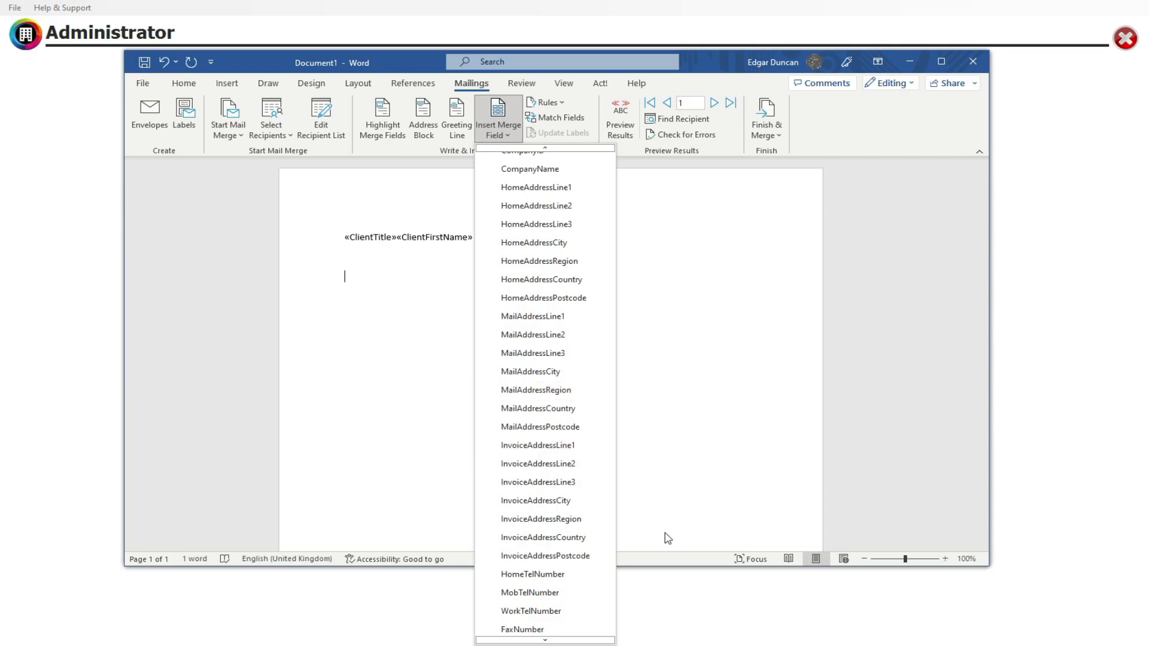
pyautogui.click(643, 619)
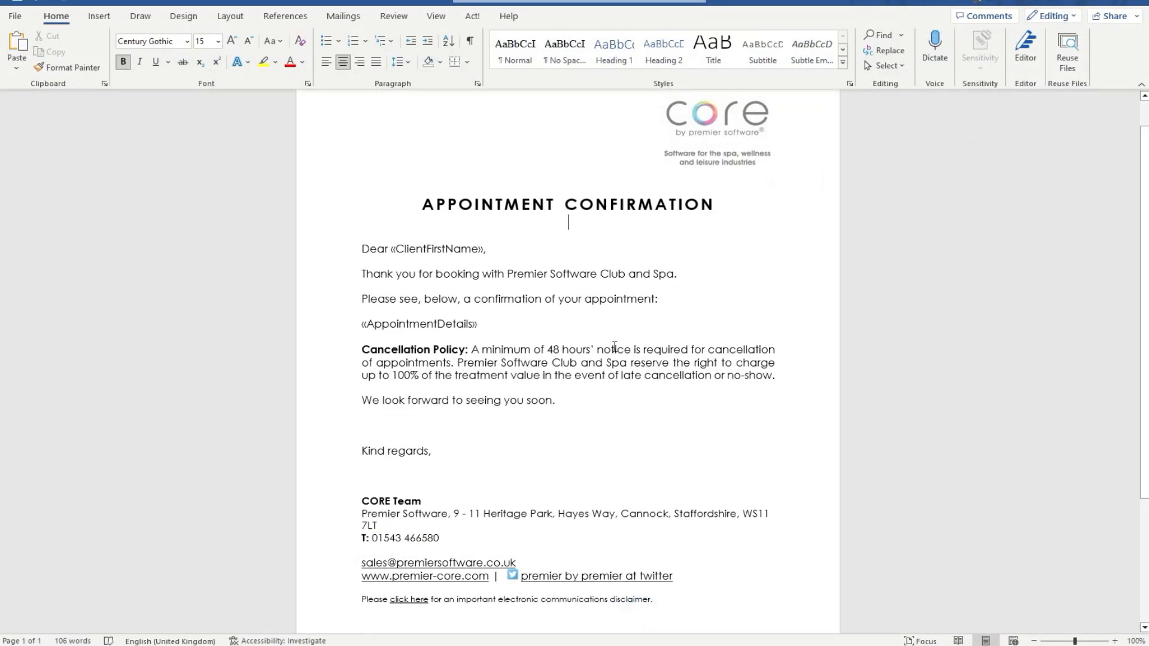
# Review the ready-made appointment confirmation template, from its greeting and merge fields to the cancellation policy and signature.
pyautogui.click(557, 273)
pyautogui.scroll(-1, 491, 292)
pyautogui.moveTo(366, 215); pyautogui.dragTo(707, 570)
pyautogui.click(578, 314)
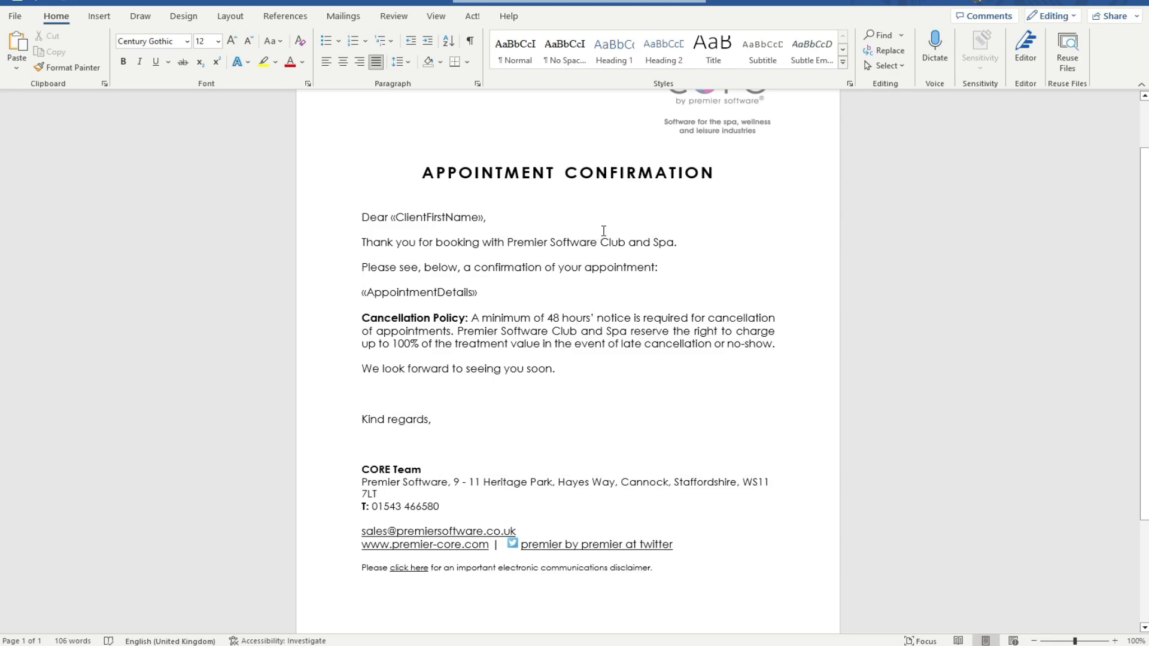
pyautogui.scroll(1, 603, 231)
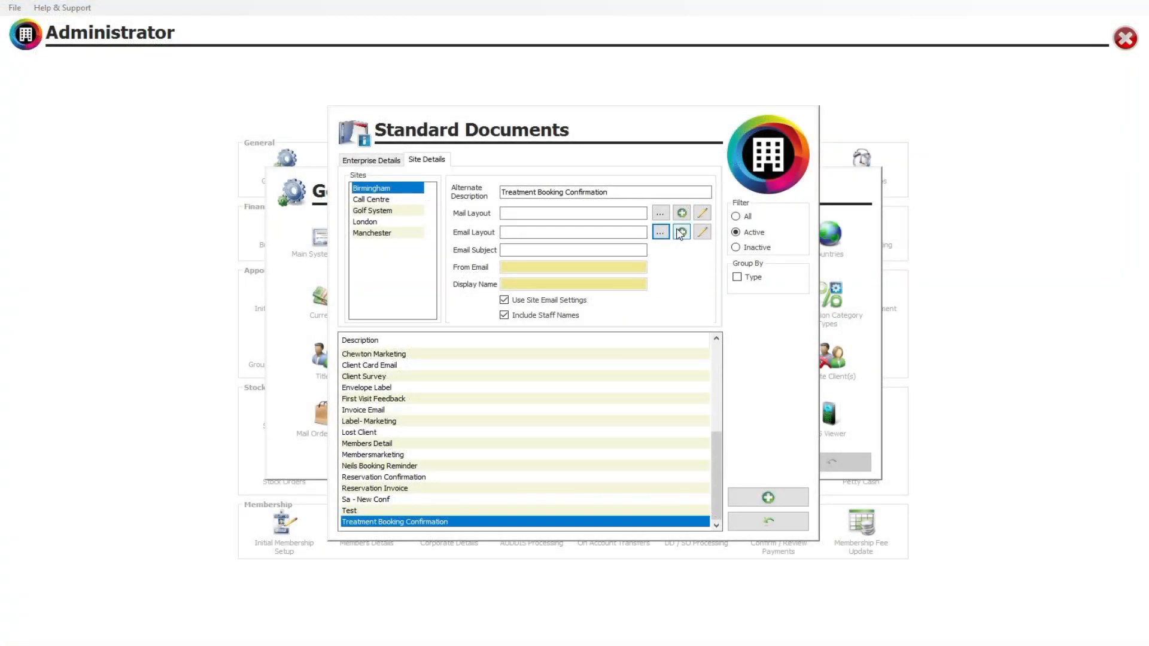
pyautogui.click(659, 233)
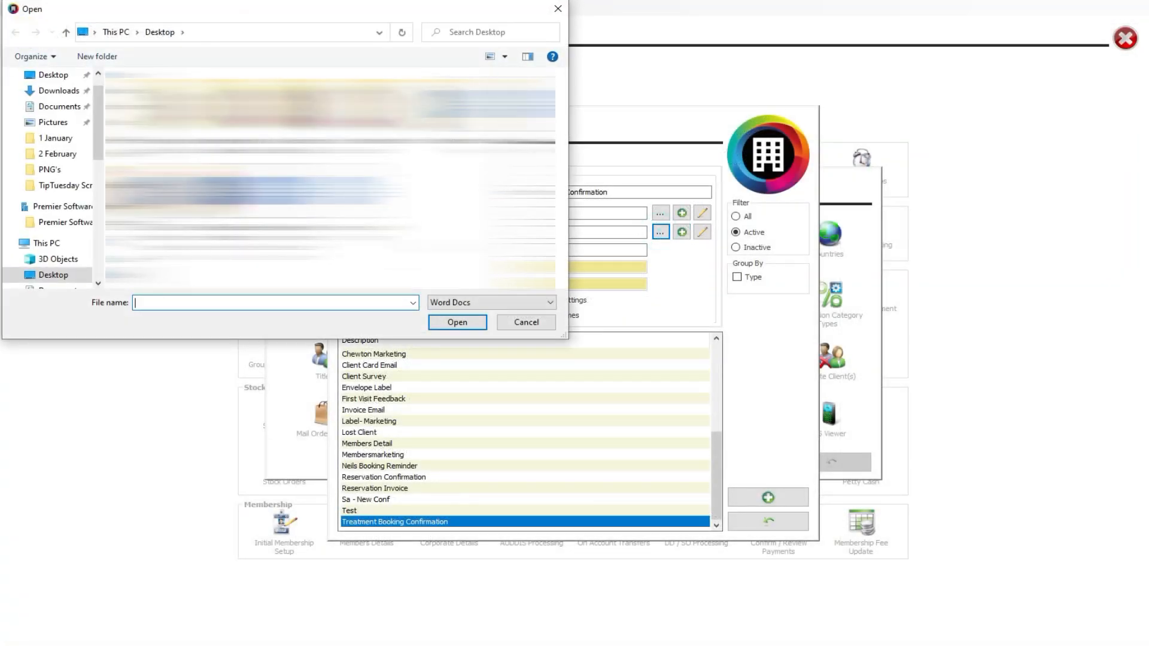
pyautogui.doubleClick(287, 258)
pyautogui.click(170, 178)
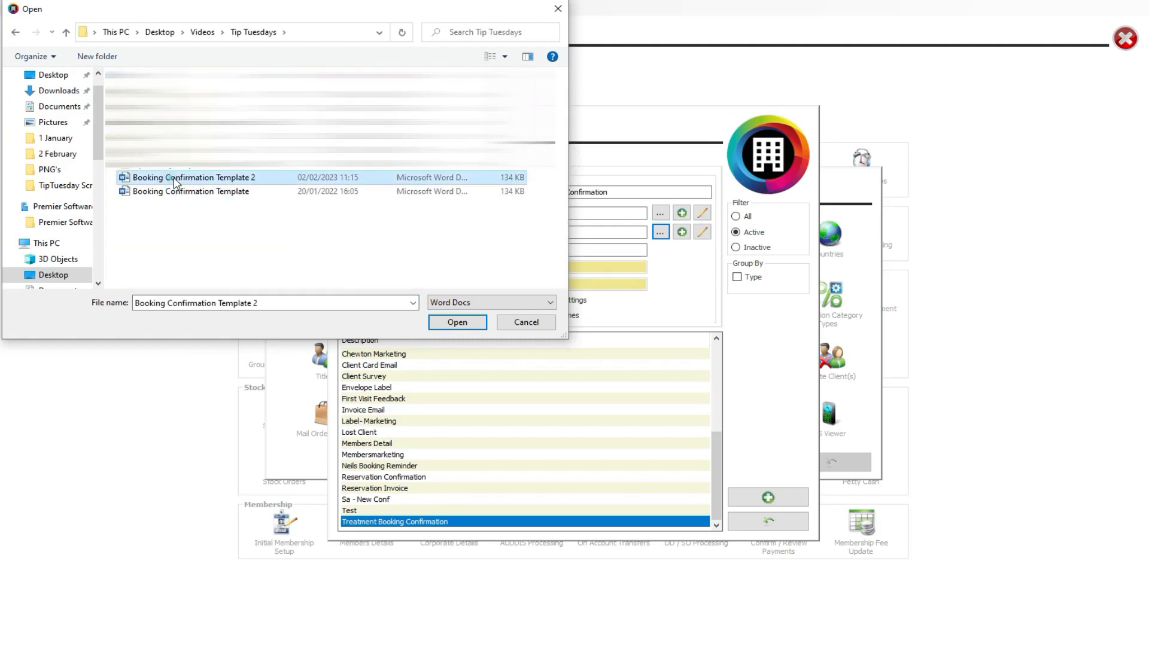
pyautogui.click(473, 321)
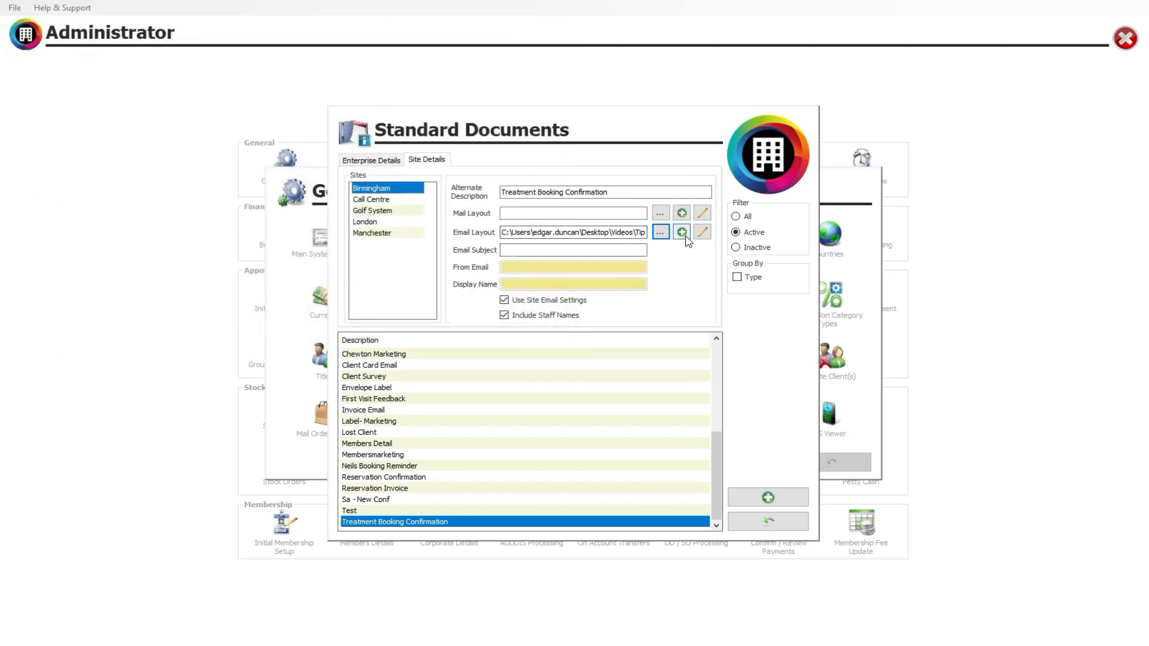
# Open the linked email layout for editing, review the appointment confirmation in Word and close it.
pyautogui.click(705, 233)
pyautogui.doubleClick(231, 178)
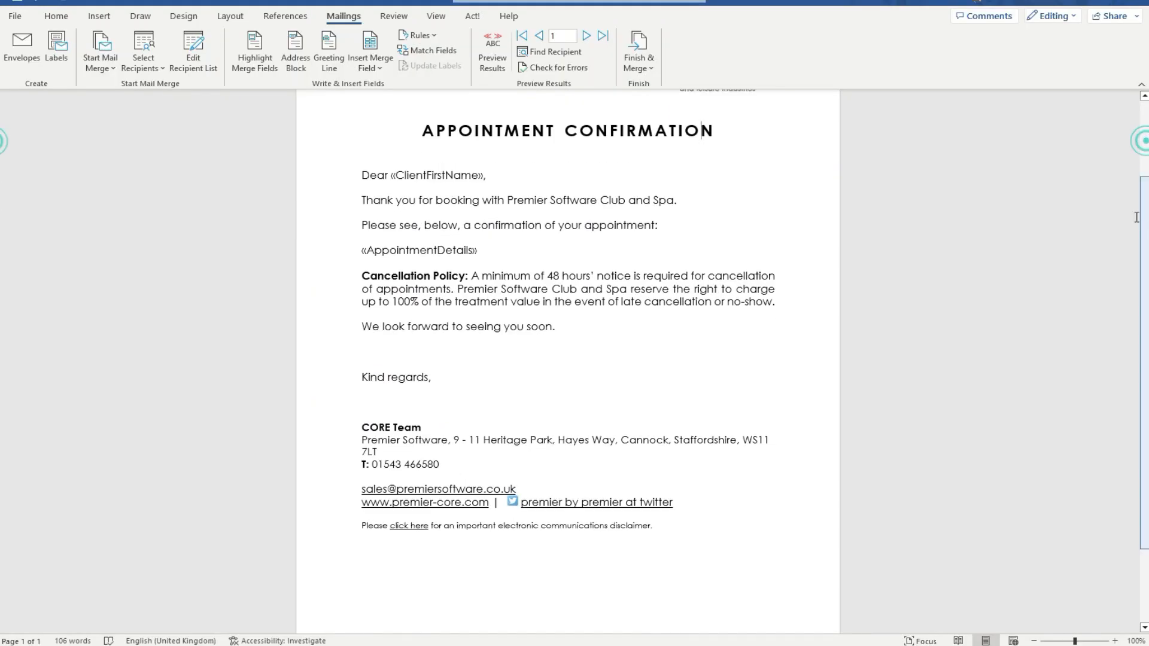
pyautogui.click(1135, 2)
pyautogui.click(567, 339)
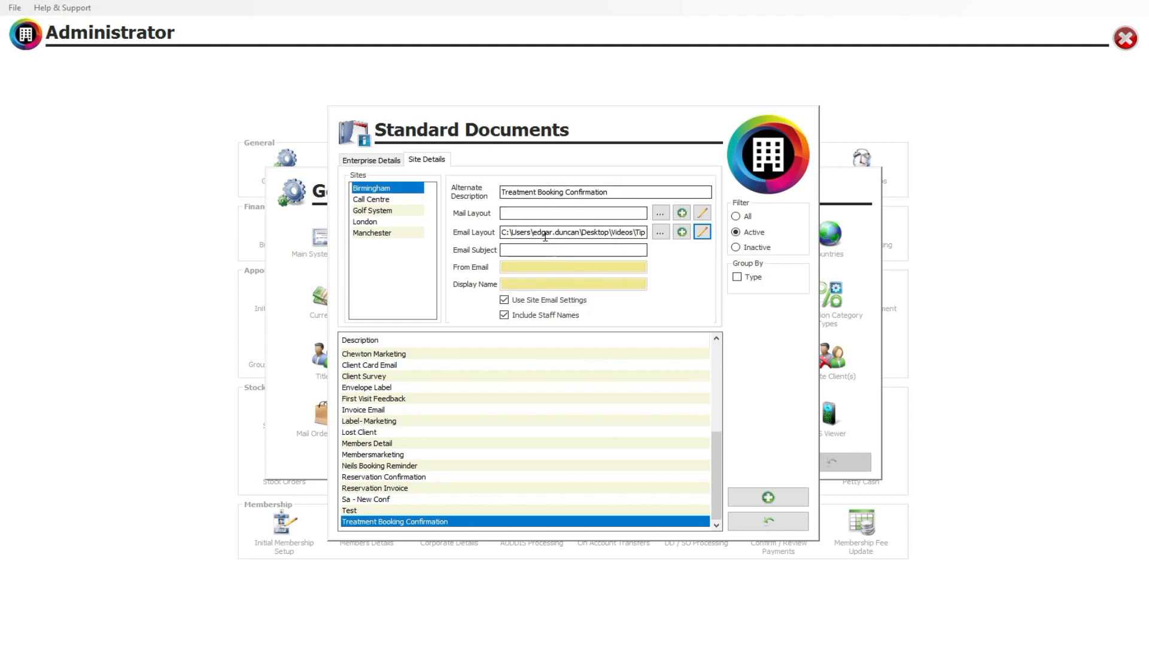
# Set the email subject to "Your Booking Confirmation" for the Birmingham layout and leave the standard documents setup.
pyautogui.click(547, 251)
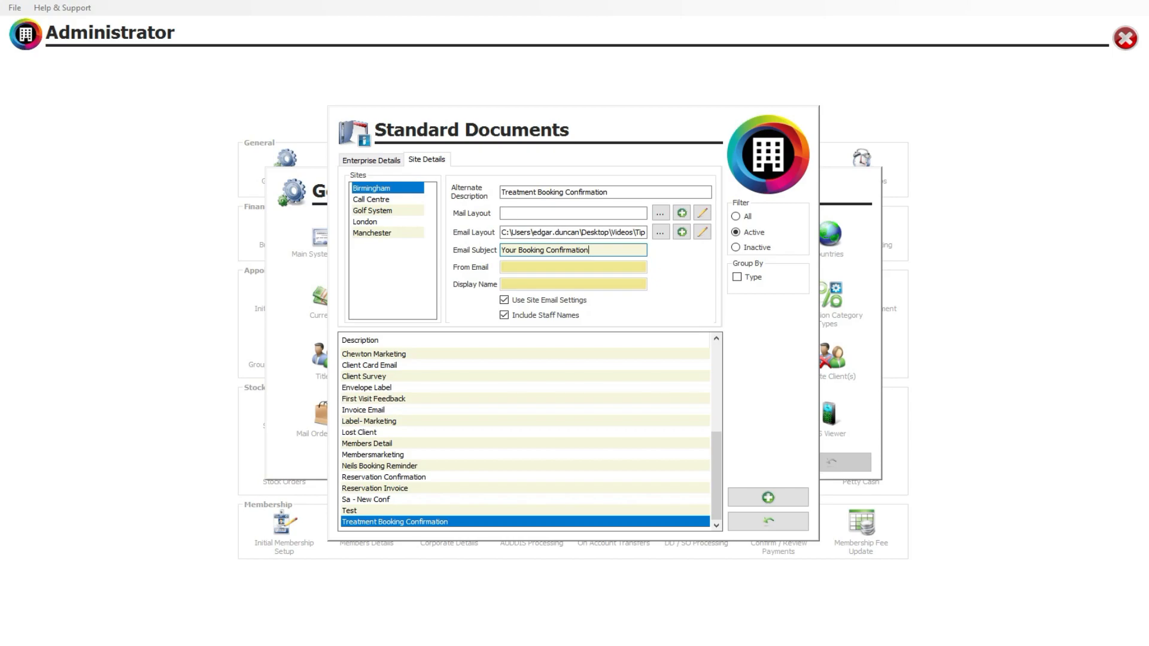
pyautogui.click(756, 519)
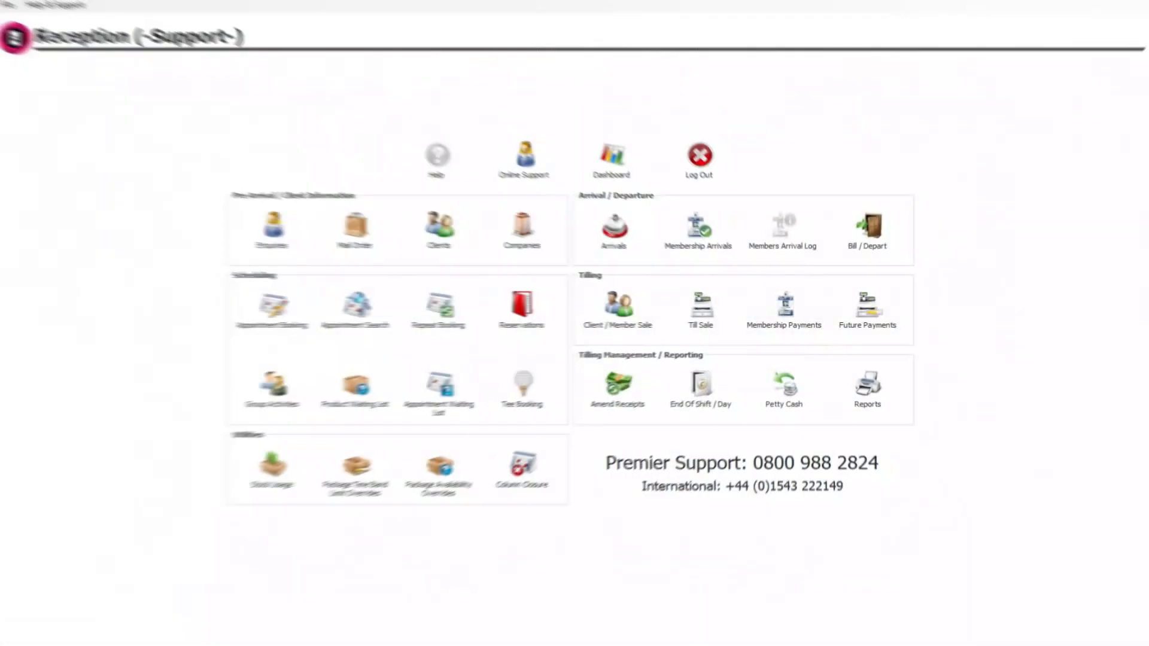
# Open the 11:45 Massage 60 Mins appointment in Room 3 from the appointment book and check the client's email address.
pyautogui.click(278, 308)
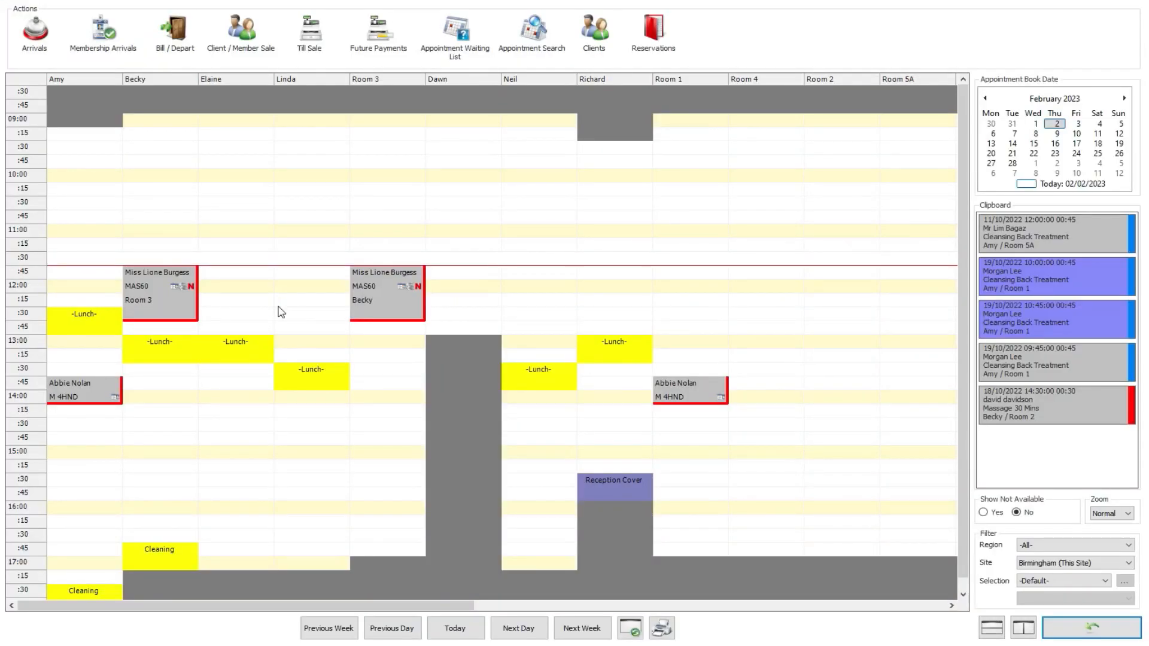
pyautogui.doubleClick(372, 289)
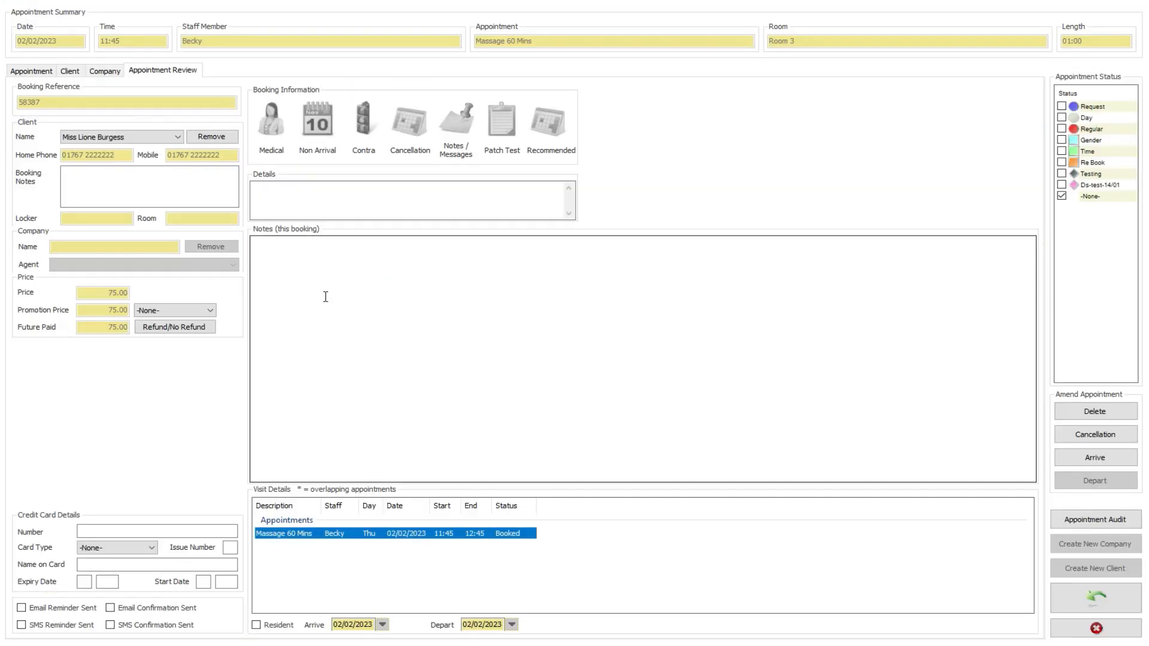
pyautogui.click(70, 70)
pyautogui.moveTo(224, 345); pyautogui.dragTo(67, 348)
pyautogui.click(217, 345)
pyautogui.doubleClick(218, 345)
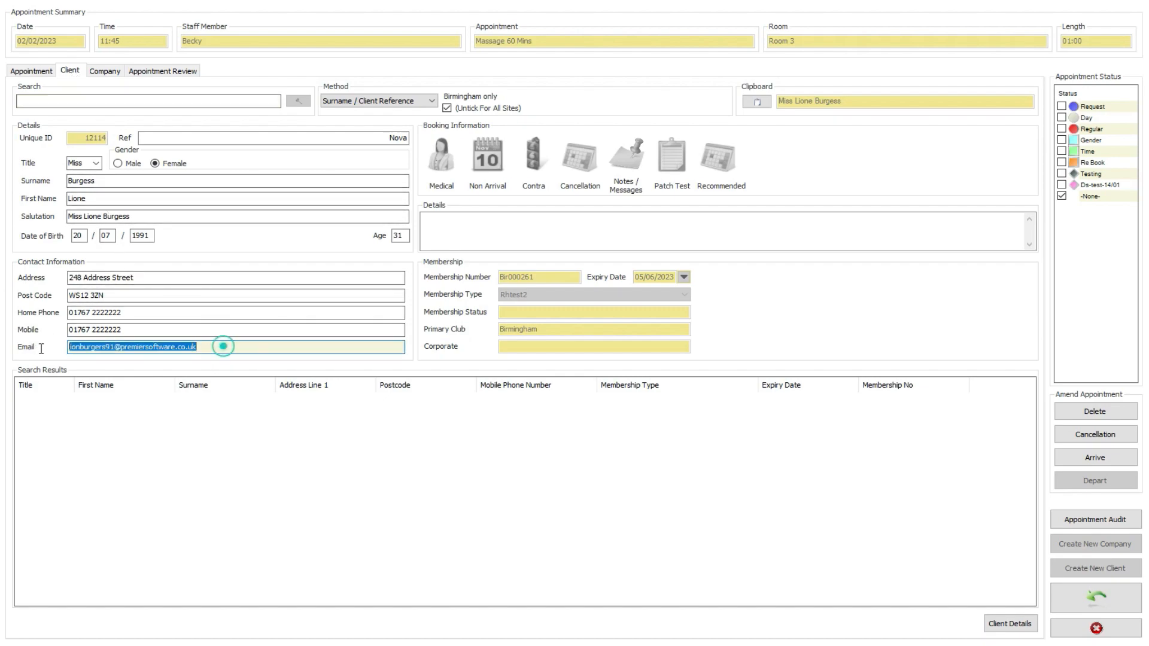
pyautogui.click(235, 347)
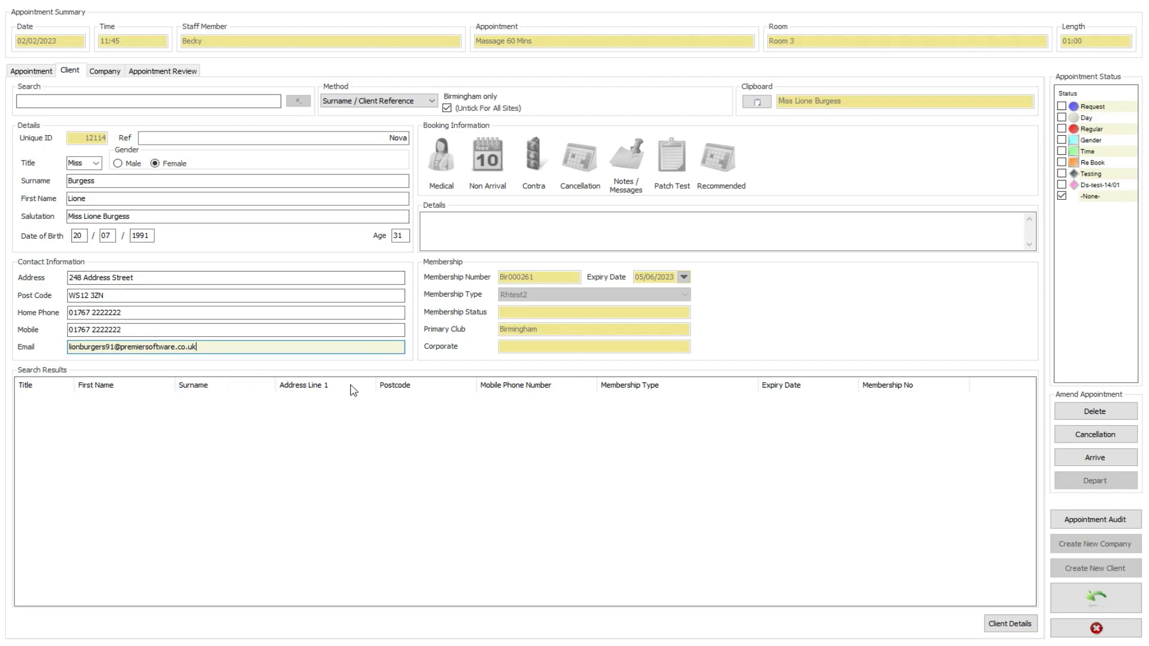
# In the client's full details, check the contact log, enable Opt-in to Marketing and Receive Appointment Reminders, and save the record.
pyautogui.click(1011, 625)
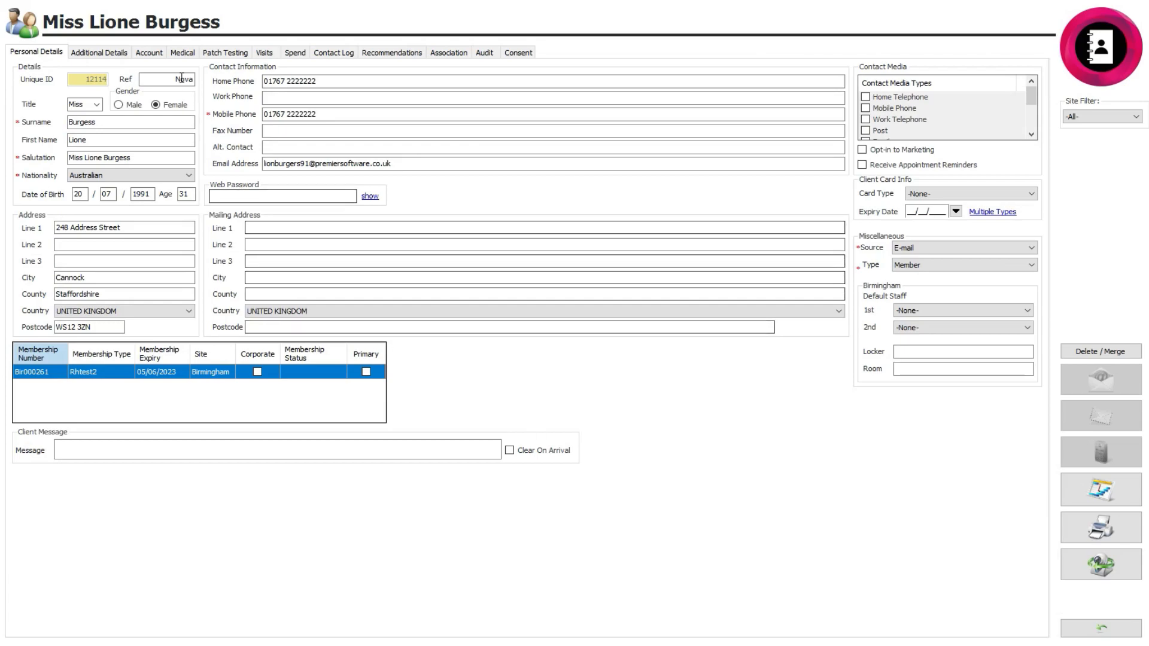
pyautogui.click(334, 53)
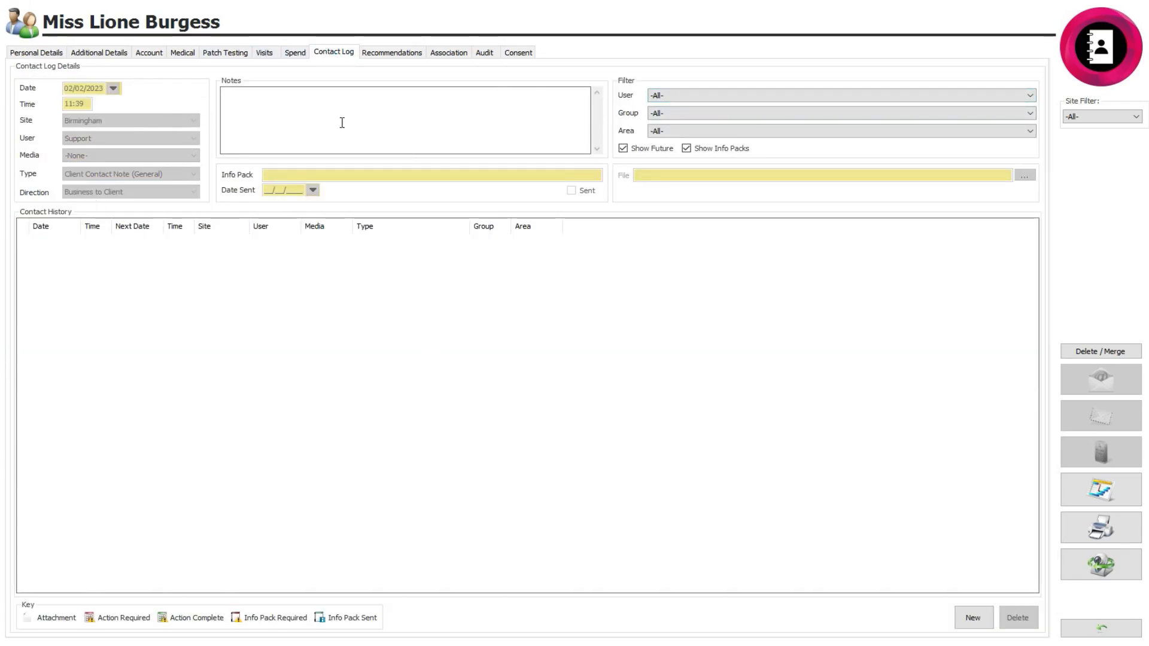
pyautogui.click(30, 52)
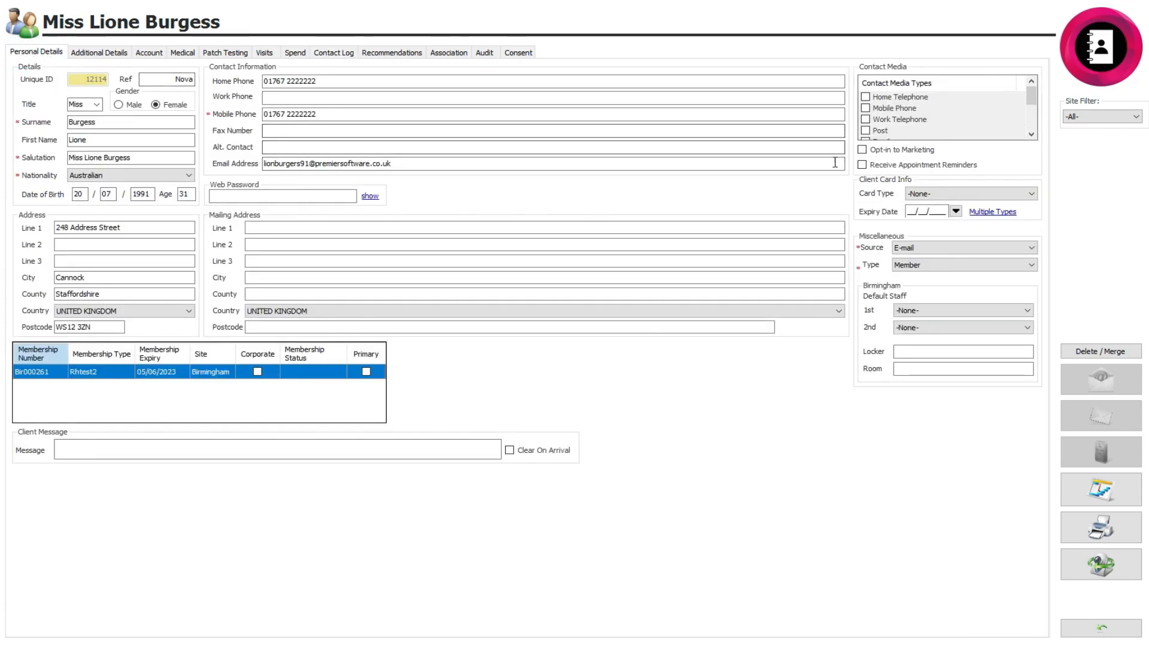
pyautogui.click(864, 151)
pyautogui.click(880, 169)
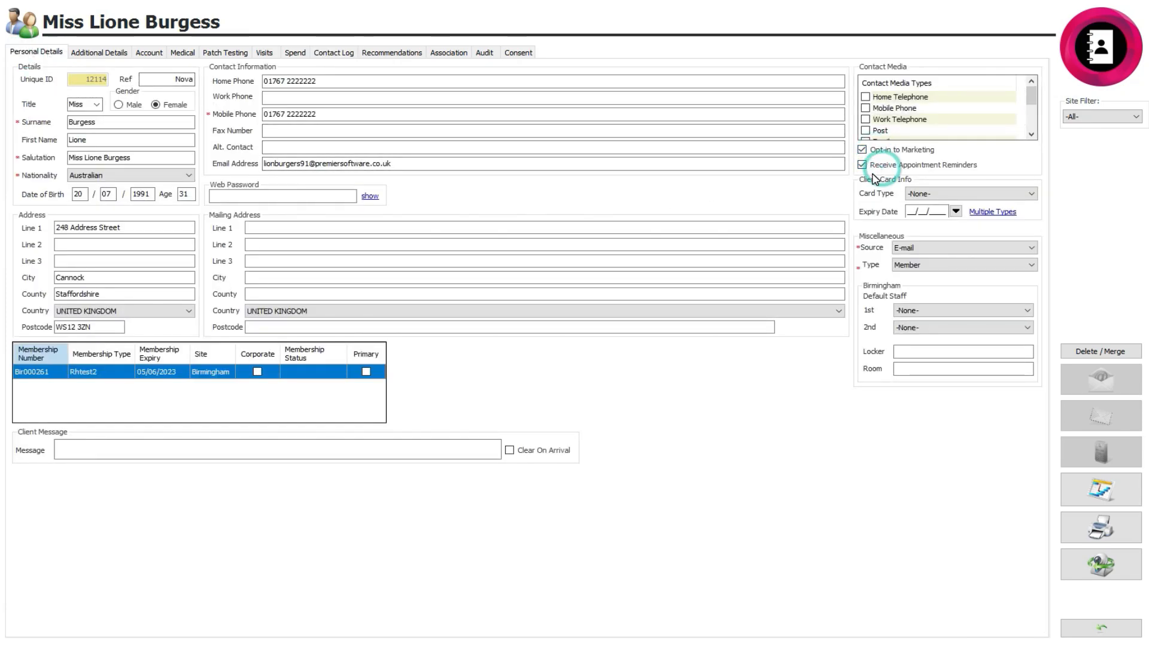
pyautogui.click(1101, 628)
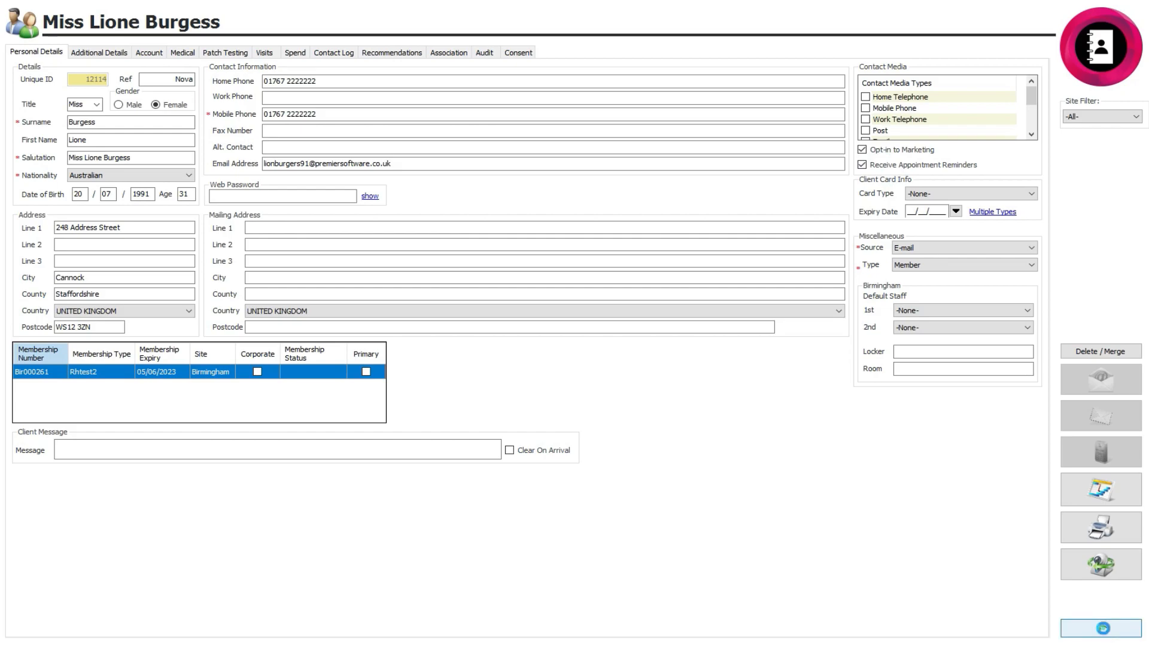
pyautogui.click(566, 380)
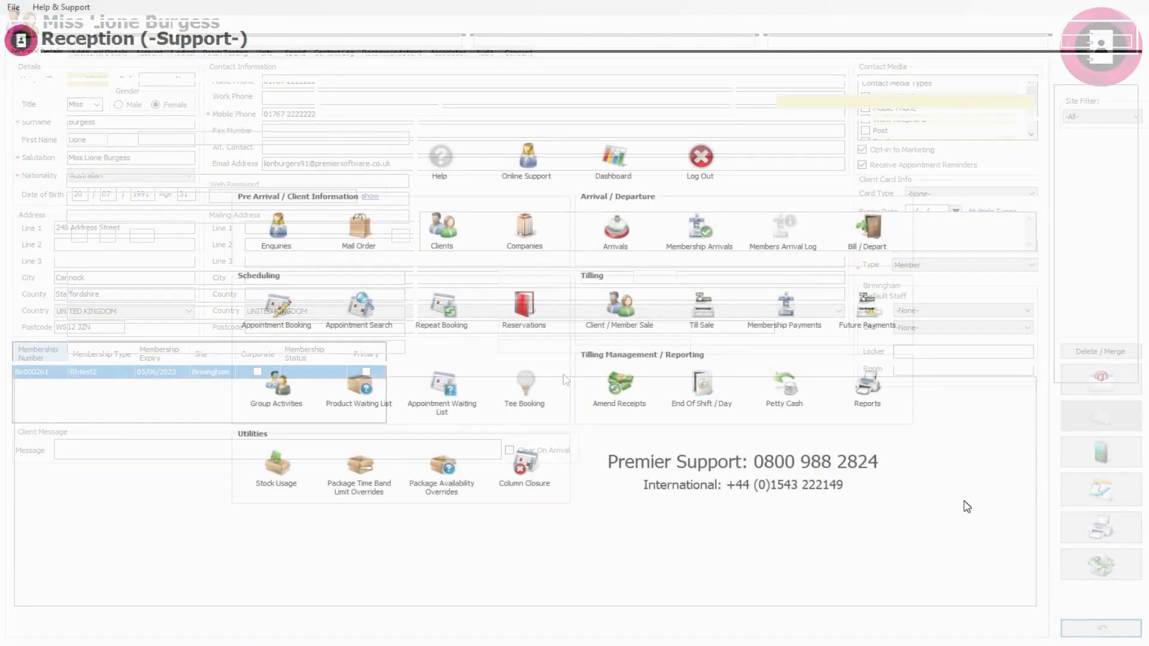
# Choose the Appointment Confirmation report from the full report list and set its dates to Today, from 02/02/2023.
pyautogui.click(867, 386)
pyautogui.click(266, 219)
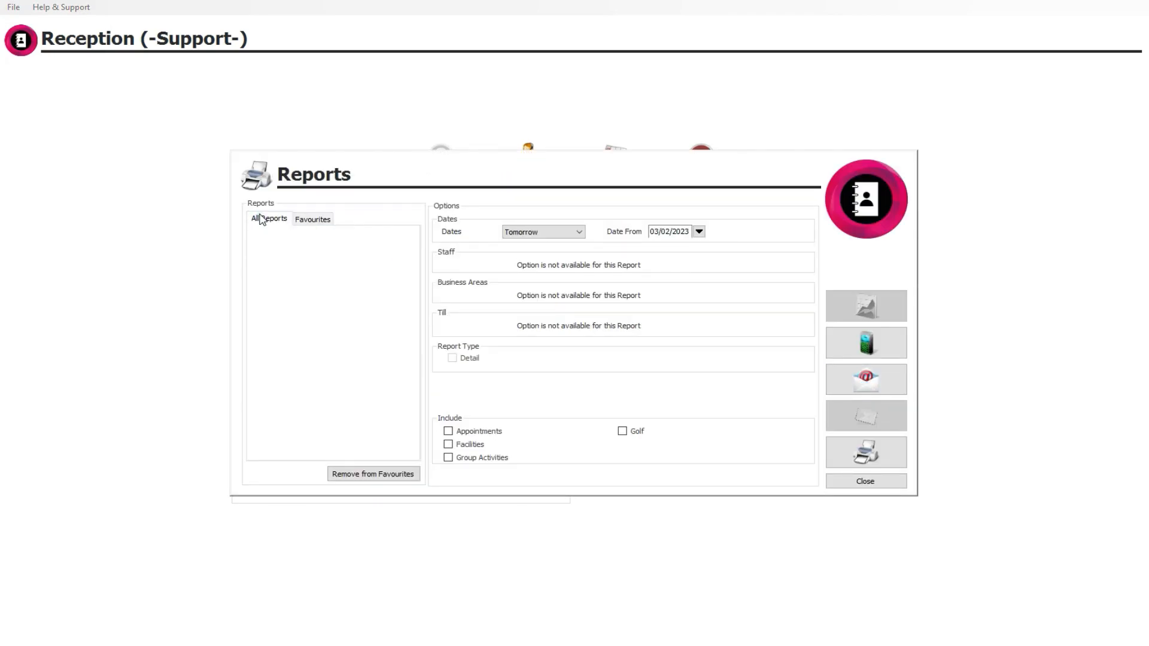
pyautogui.moveTo(410, 267); pyautogui.dragTo(404, 362)
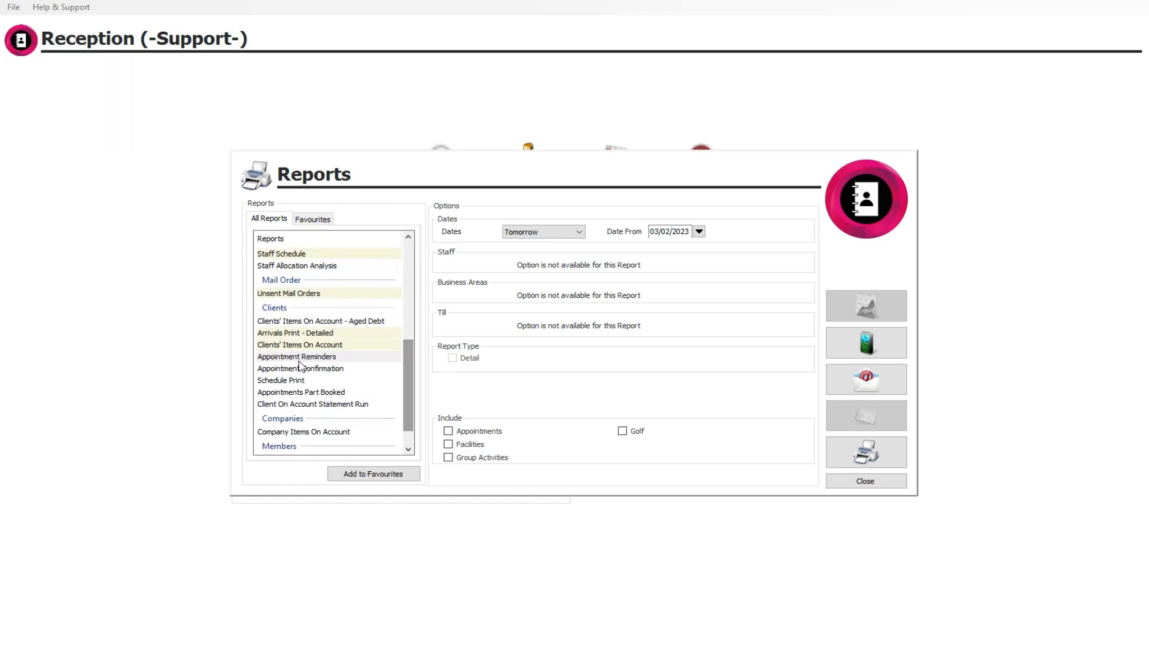
pyautogui.click(298, 359)
pyautogui.click(299, 369)
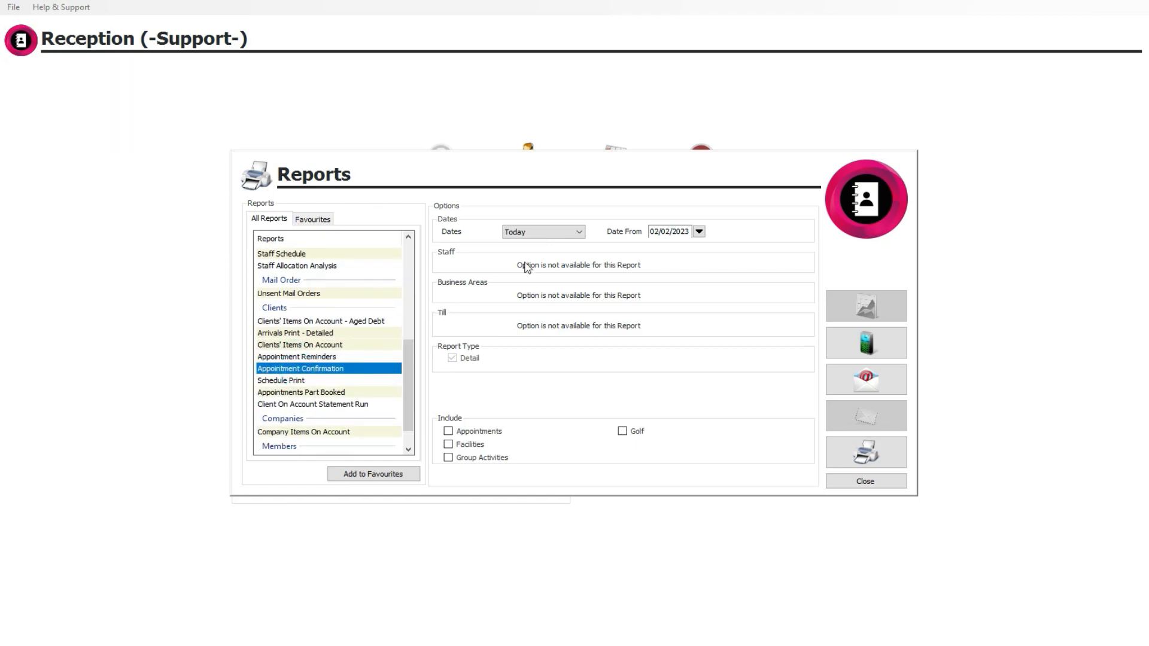
pyautogui.click(699, 232)
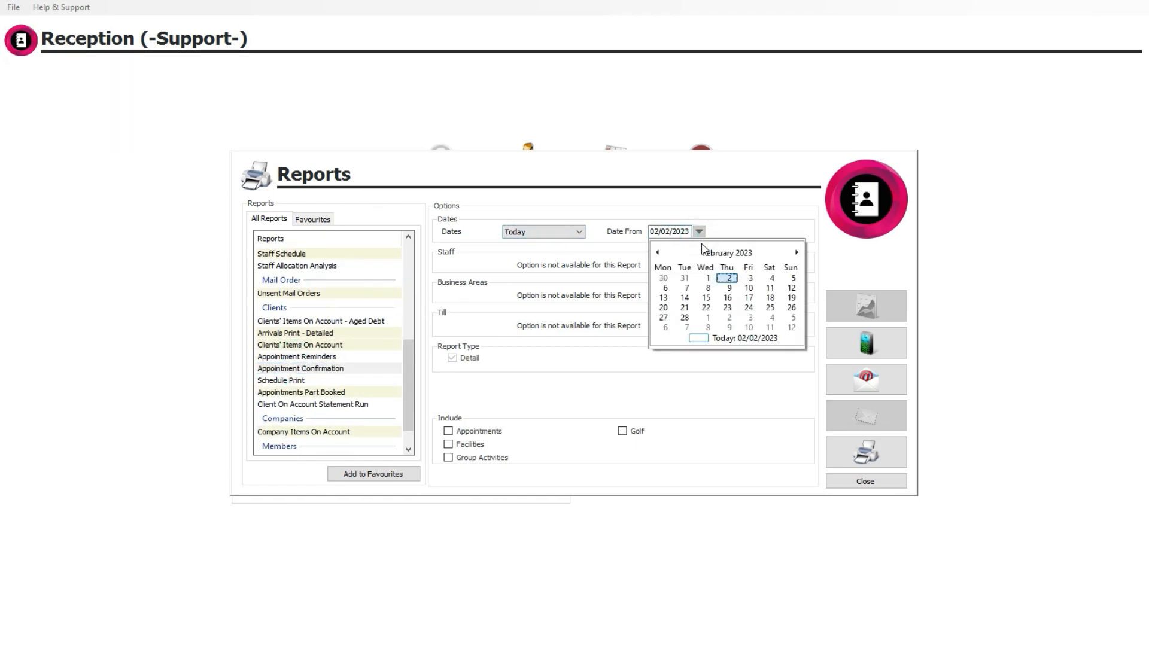
pyautogui.click(727, 279)
pyautogui.click(568, 234)
pyautogui.click(552, 247)
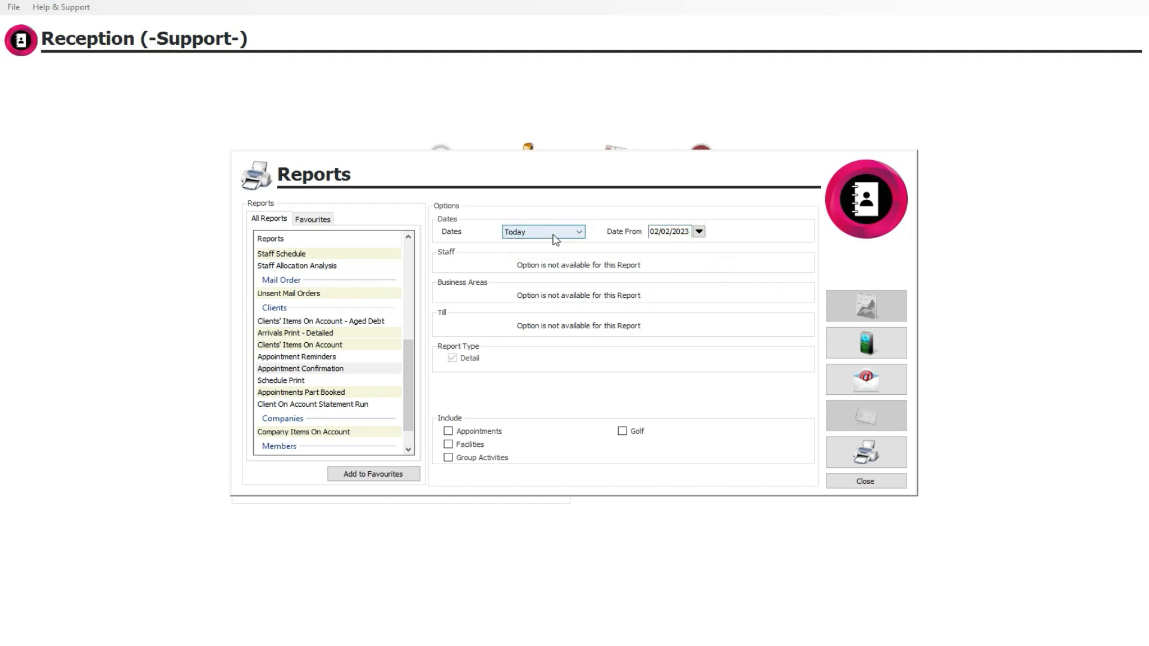
# Include appointments, facilities and group activities in the Appointment Confirmation report and prepare it for emailing.
pyautogui.click(447, 433)
pyautogui.click(447, 444)
pyautogui.click(448, 458)
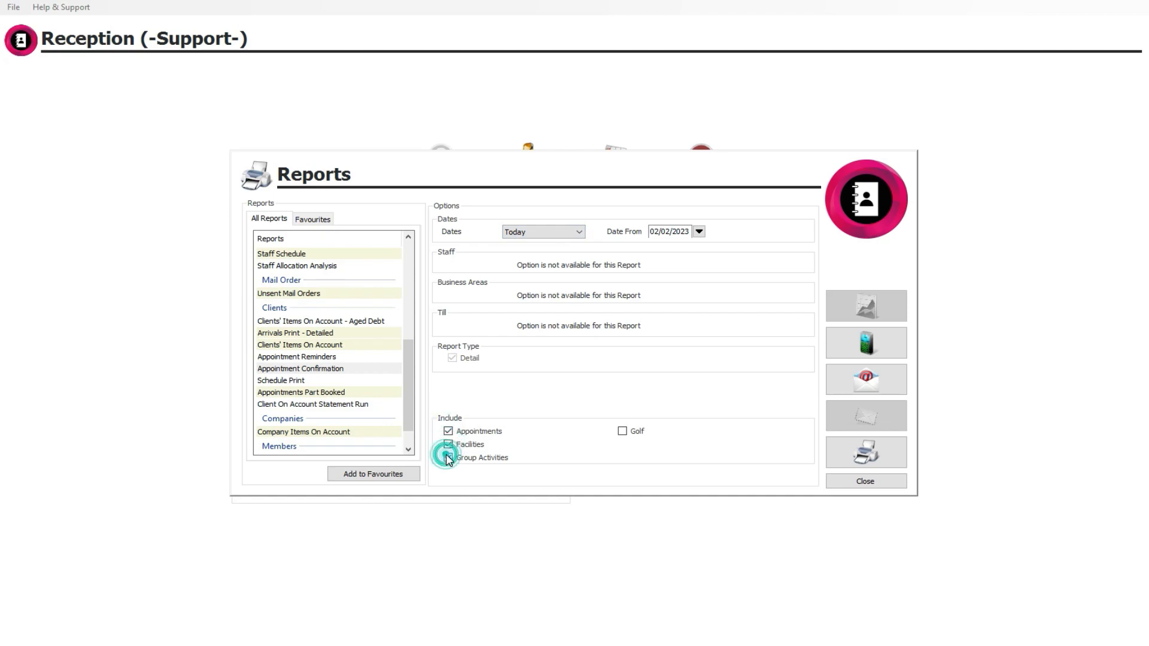
pyautogui.click(623, 431)
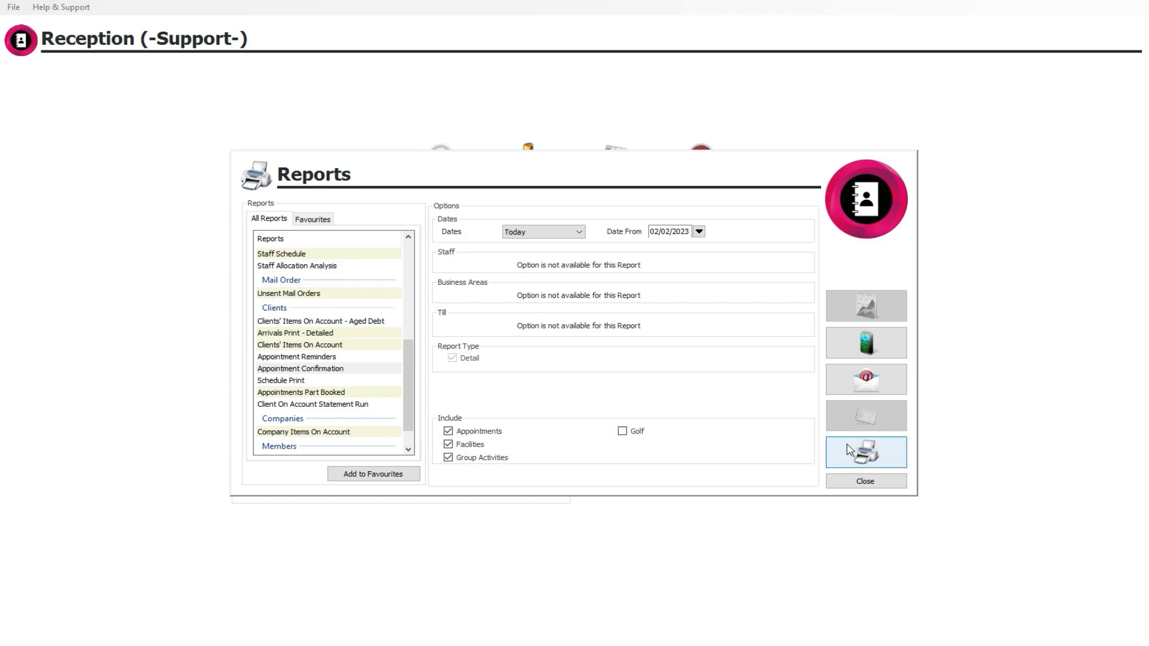
pyautogui.click(867, 374)
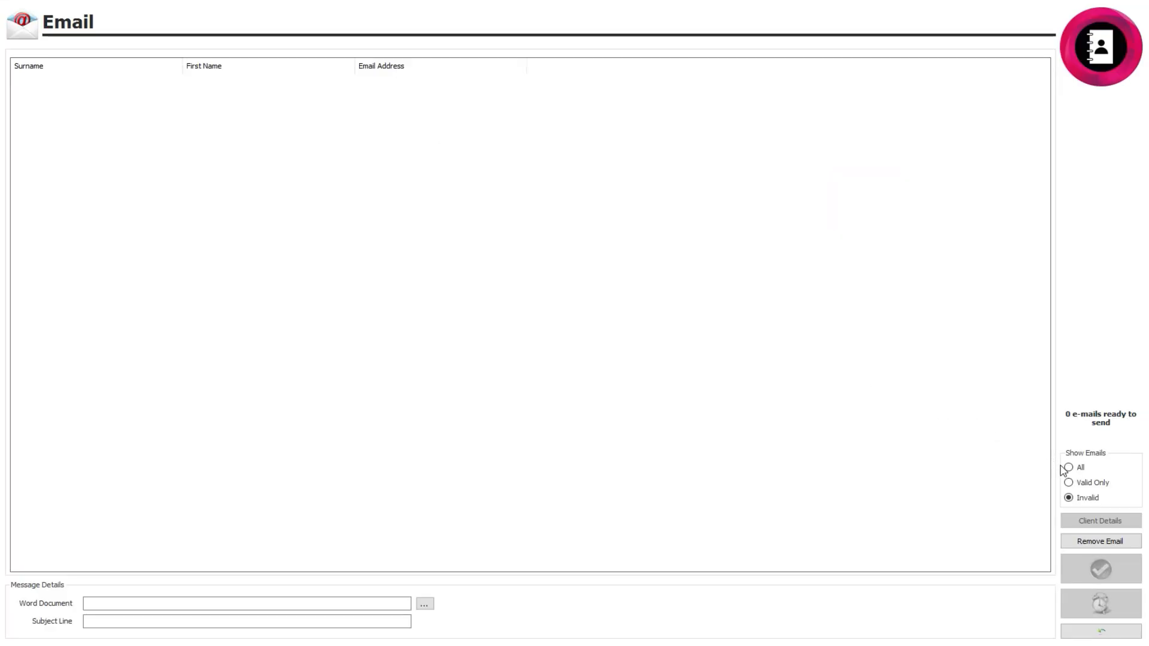
# Limit the email list to valid addresses only and look over the listed recipients.
pyautogui.click(1072, 483)
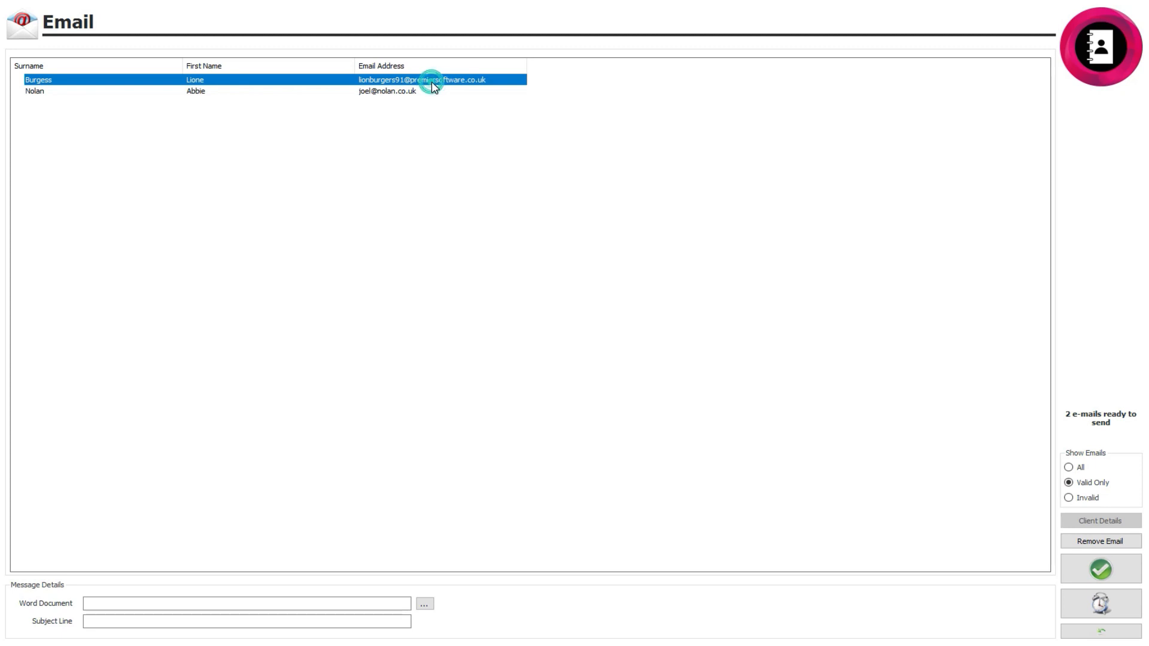
pyautogui.click(39, 90)
pyautogui.click(36, 82)
# Attach the Treatment Booking Confirmation document to the message and check its subject line.
pyautogui.click(424, 603)
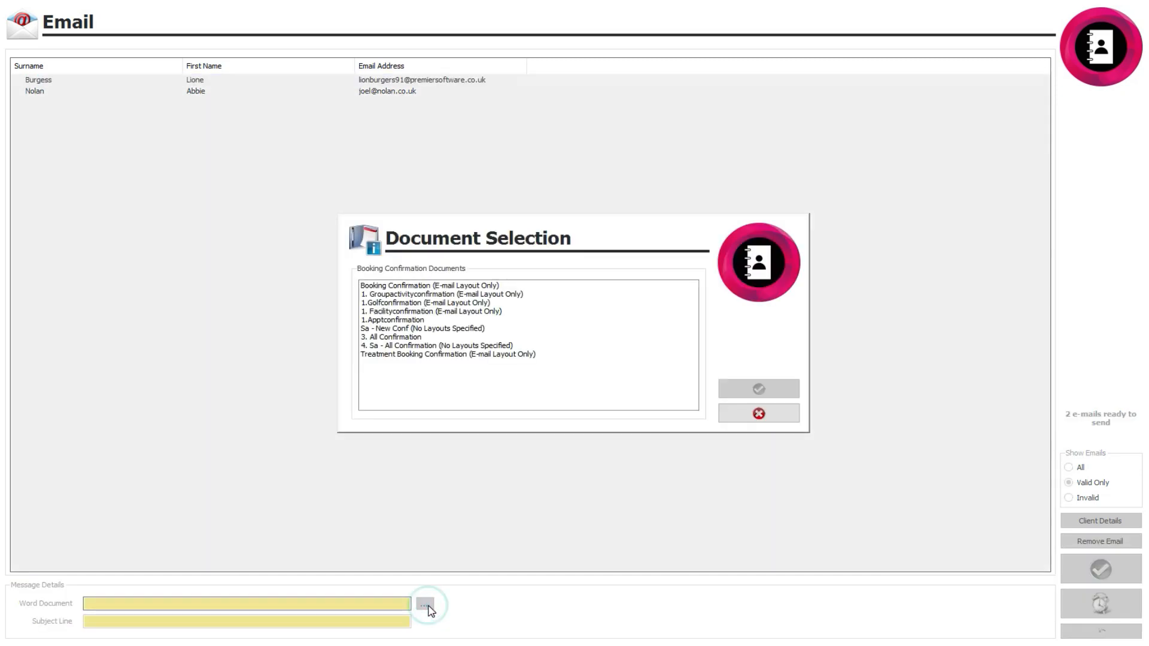
pyautogui.click(395, 355)
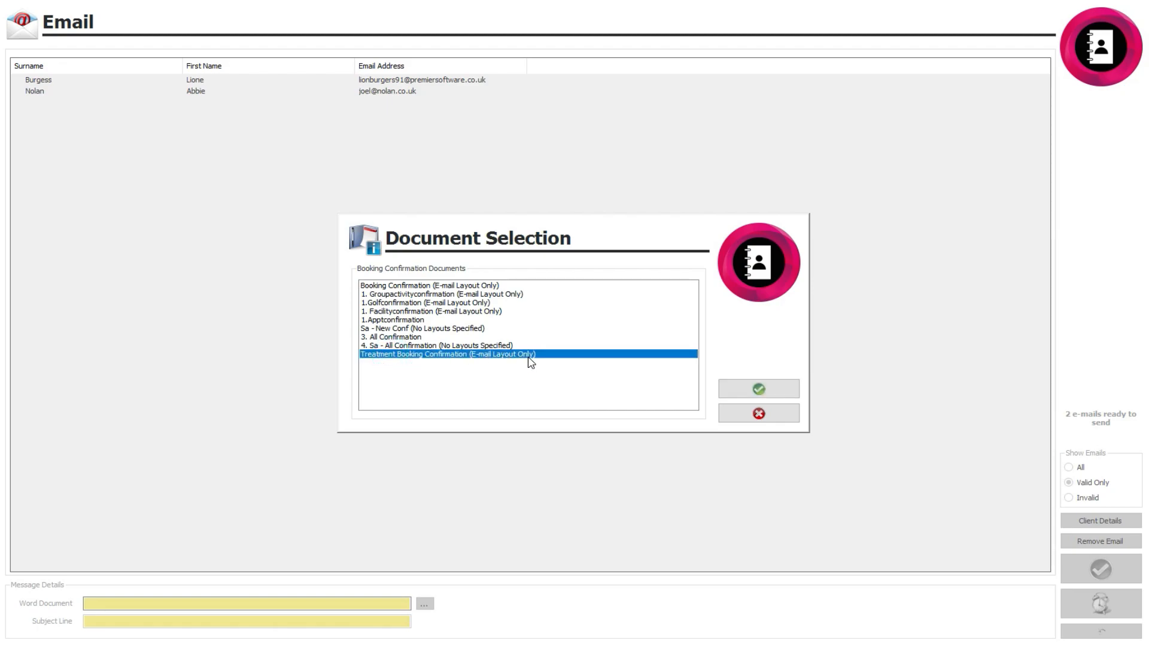
pyautogui.click(756, 389)
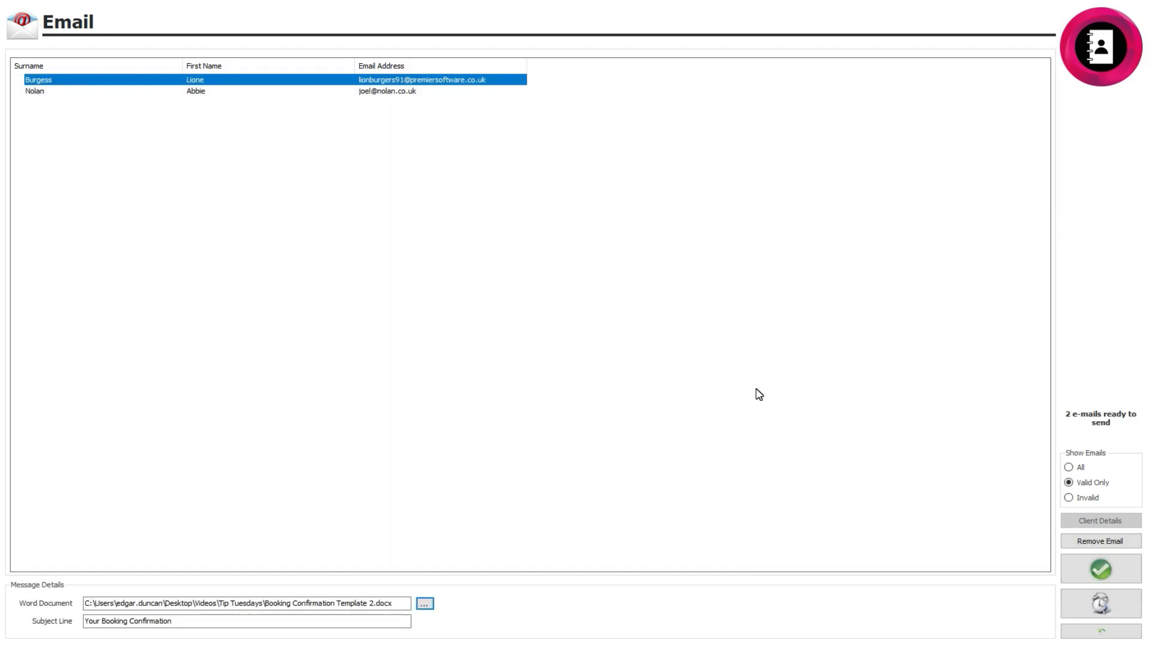
pyautogui.moveTo(167, 621); pyautogui.dragTo(37, 621)
pyautogui.click(182, 626)
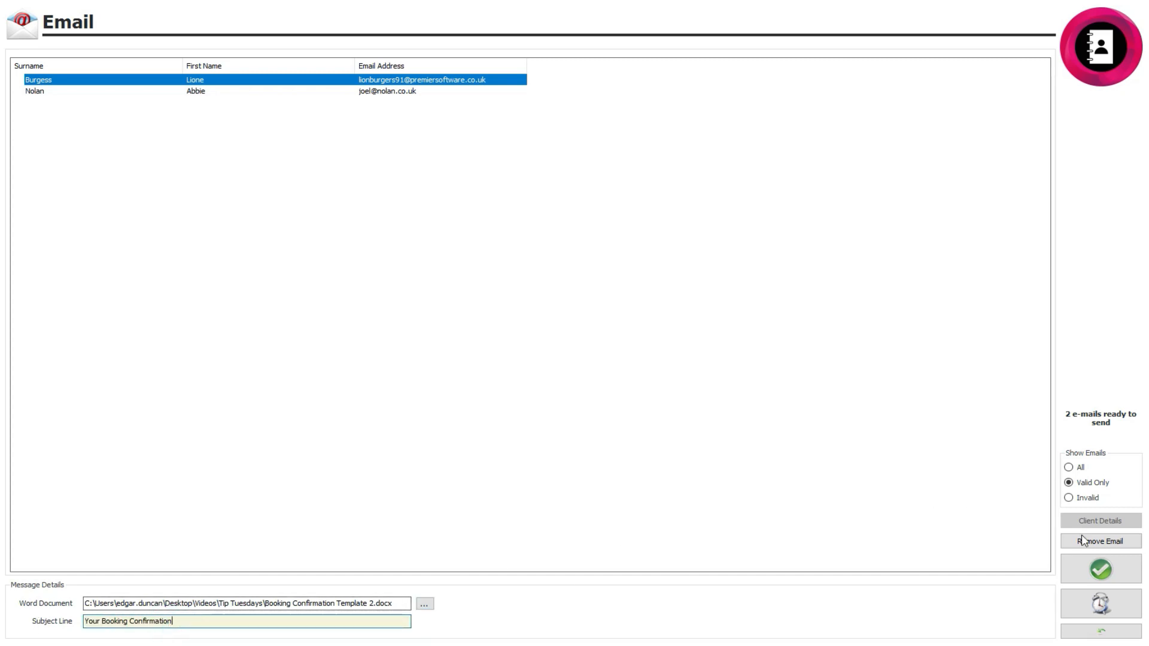
# Send the booking confirmation emails to all listed recipients and acknowledge the completed send.
pyautogui.click(1102, 569)
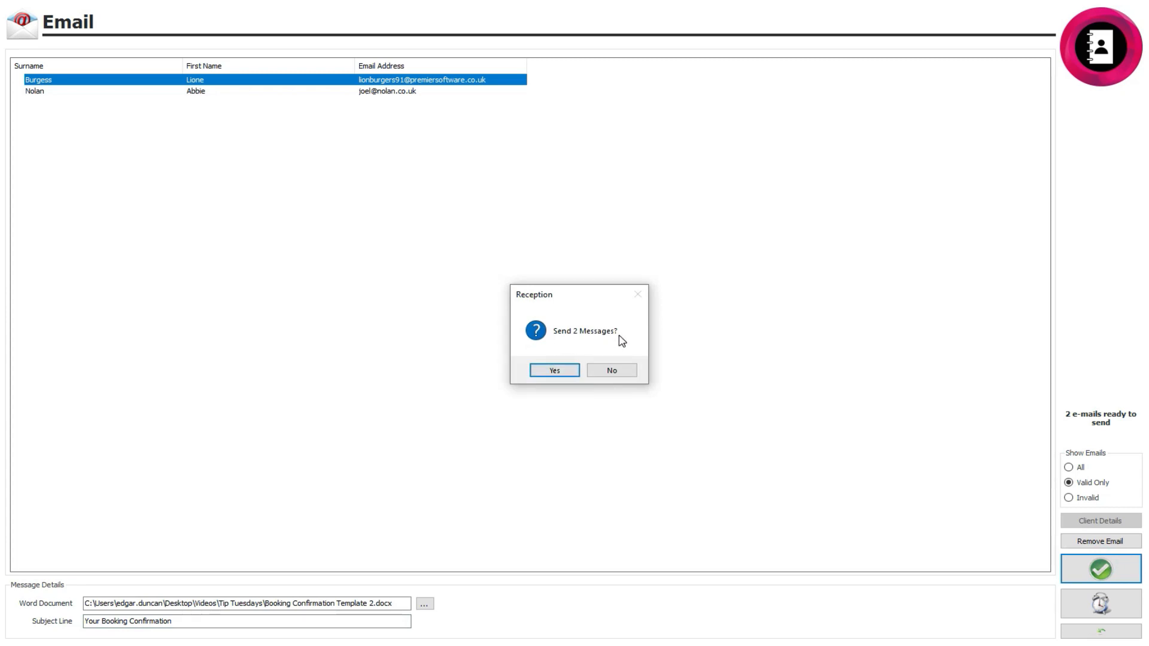
pyautogui.click(555, 370)
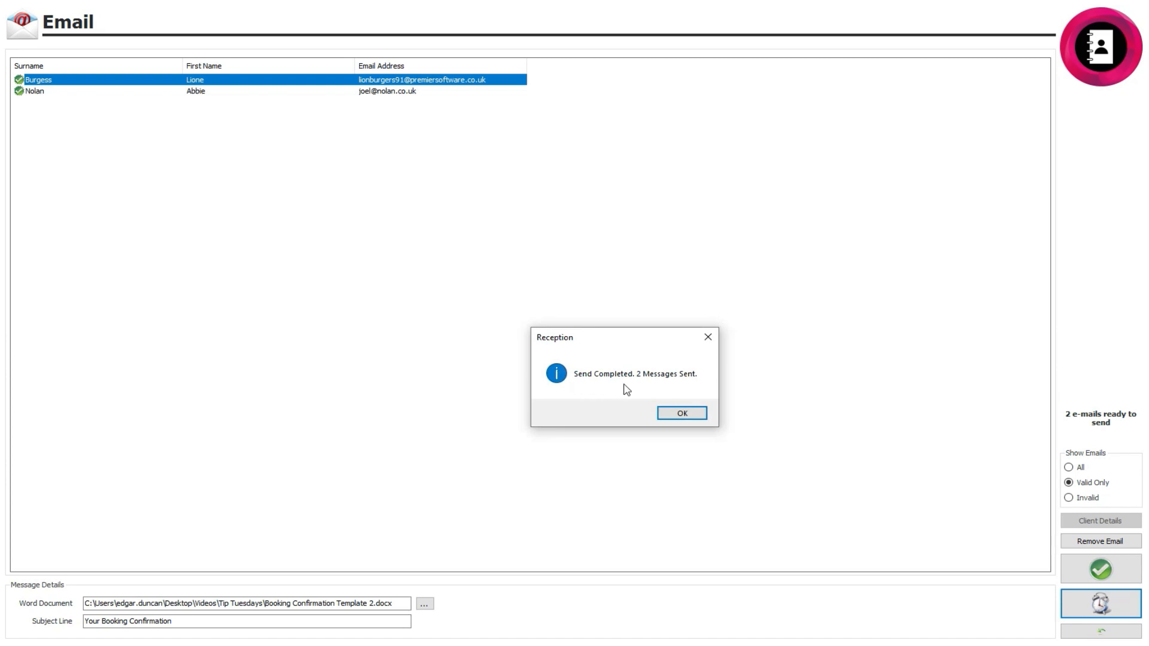
pyautogui.click(694, 413)
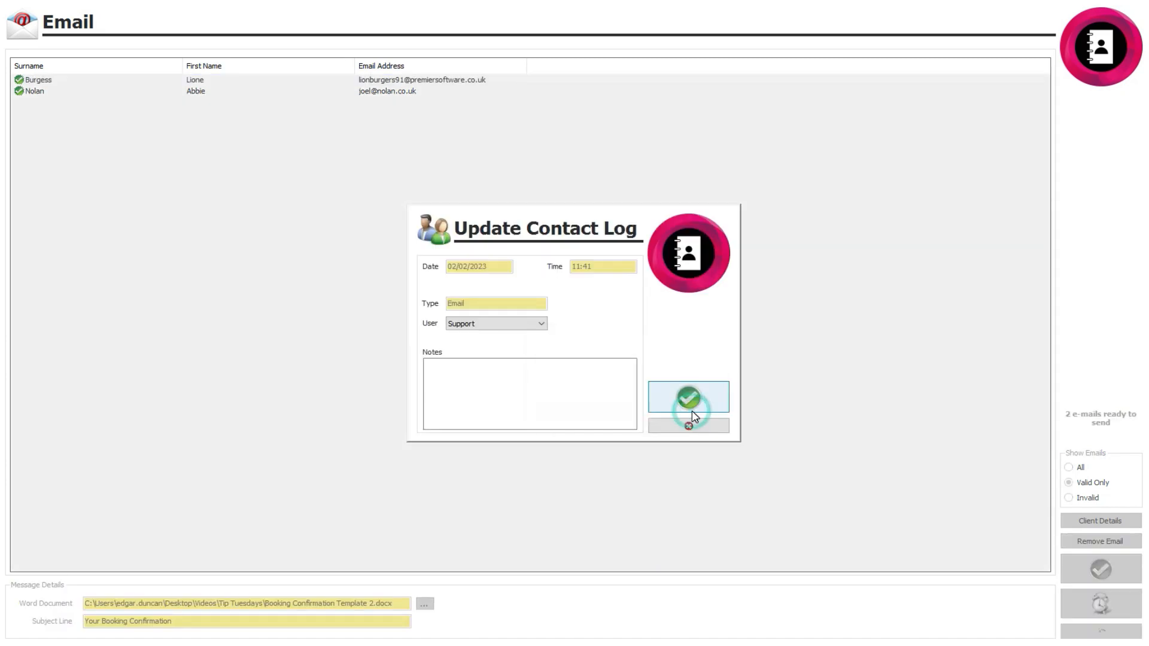
# Check the user choices for the contact log update, add a note about the sent emails, and save the entry.
pyautogui.click(502, 324)
pyautogui.click(574, 367)
pyautogui.click(585, 377)
pyautogui.write('Notes')
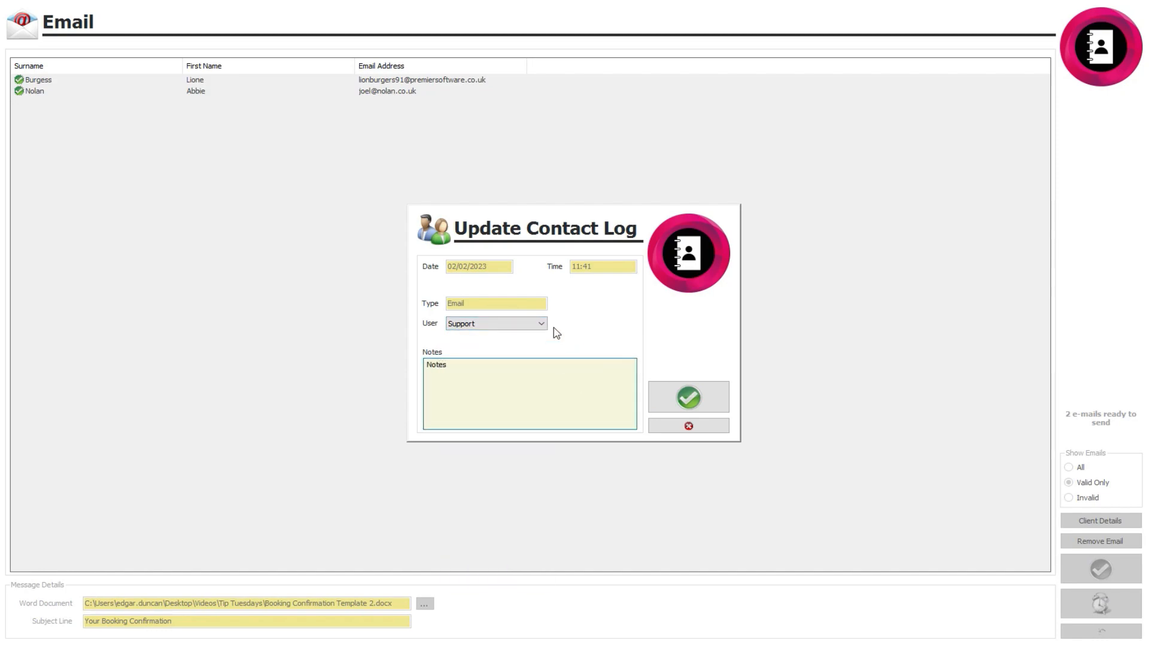
pyautogui.click(689, 397)
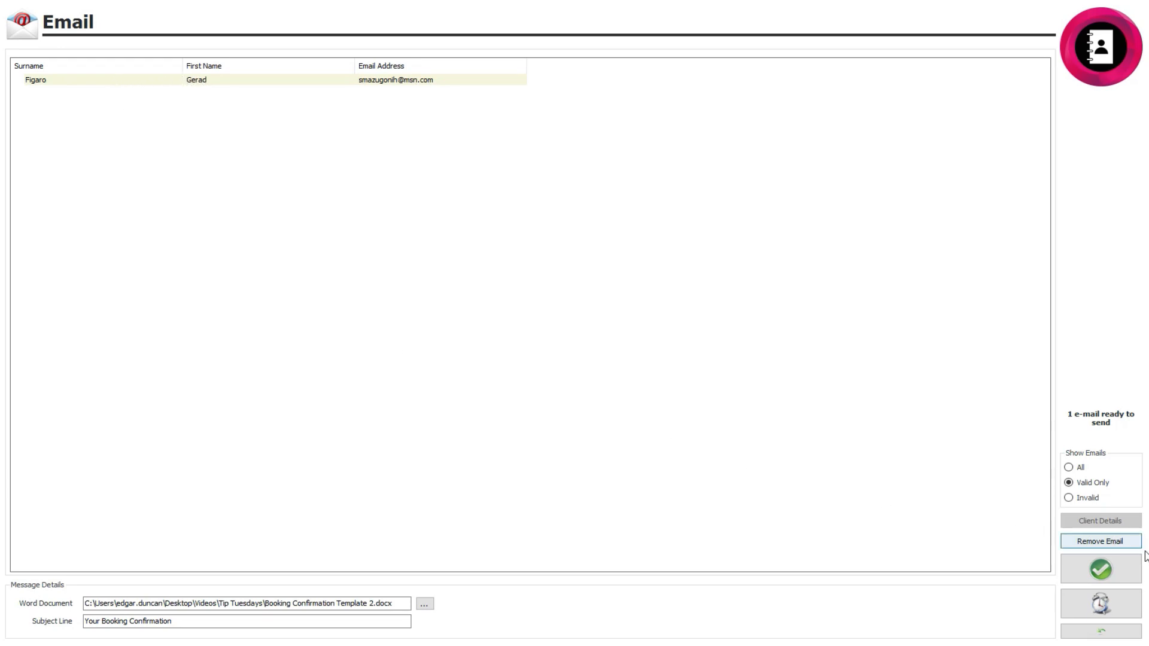
# Open the scheduling options for the prepared email and set the job to run at a specific time.
pyautogui.click(1101, 603)
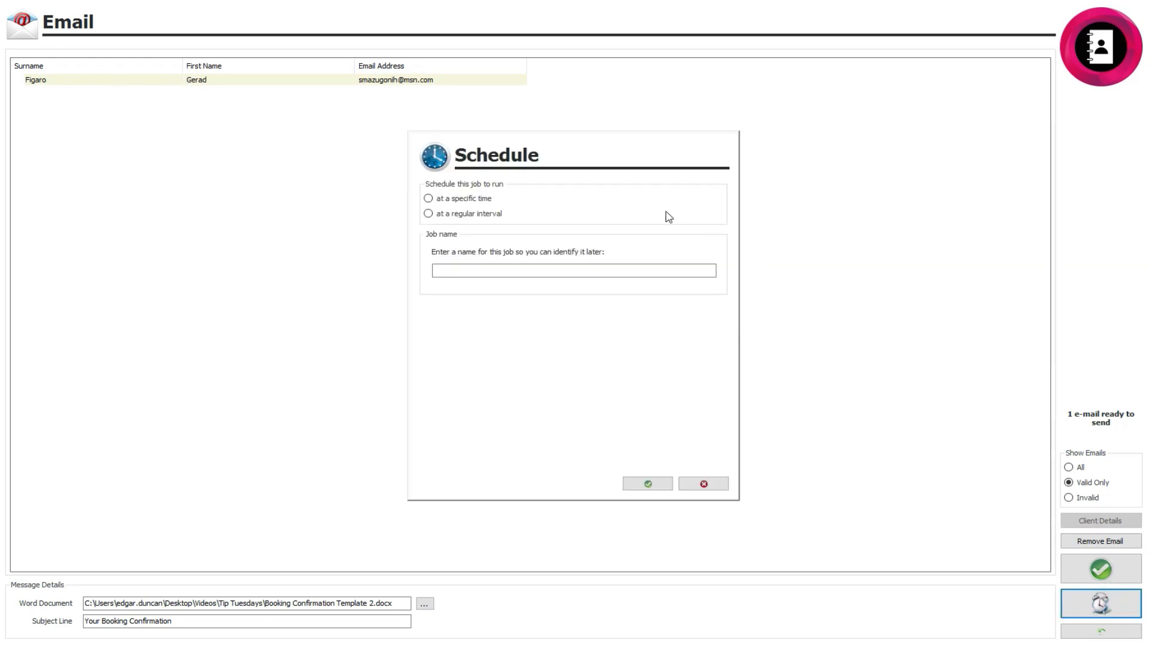
pyautogui.click(429, 198)
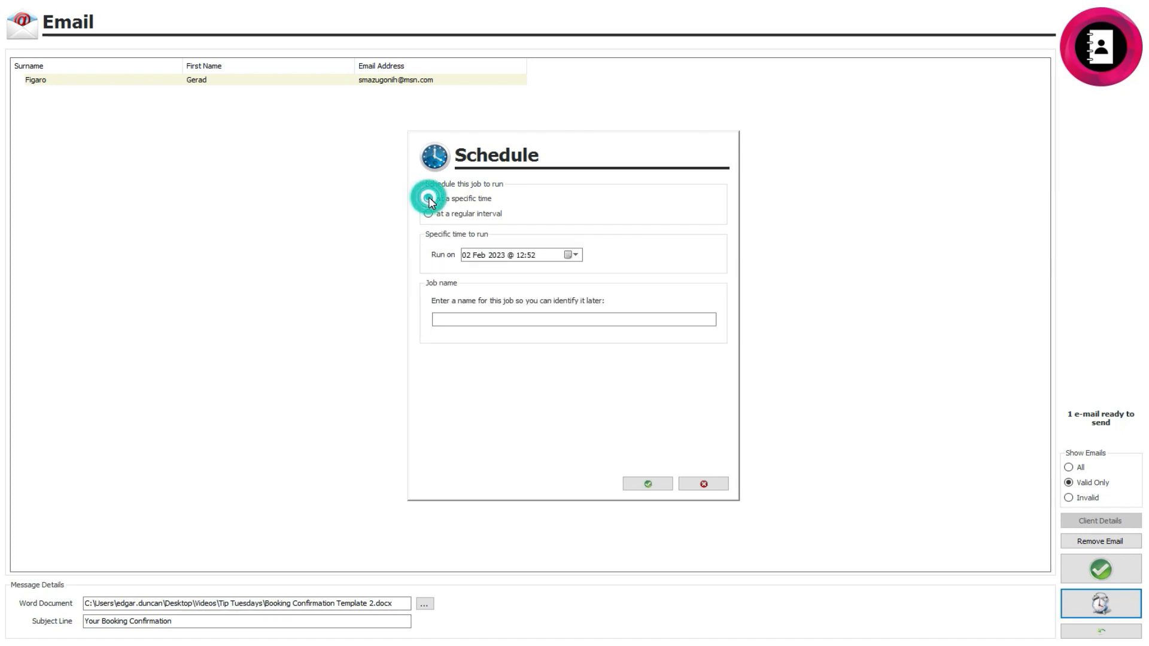
pyautogui.click(428, 214)
pyautogui.click(519, 255)
pyautogui.click(539, 277)
pyautogui.click(480, 273)
pyautogui.click(481, 274)
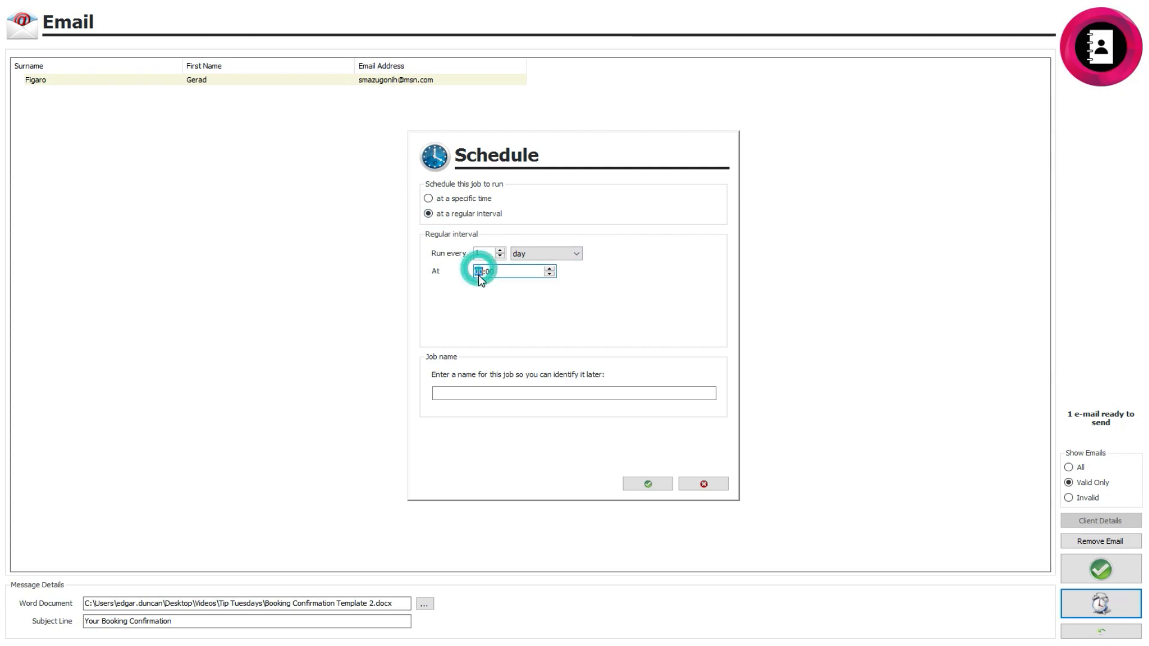
pyautogui.click(492, 286)
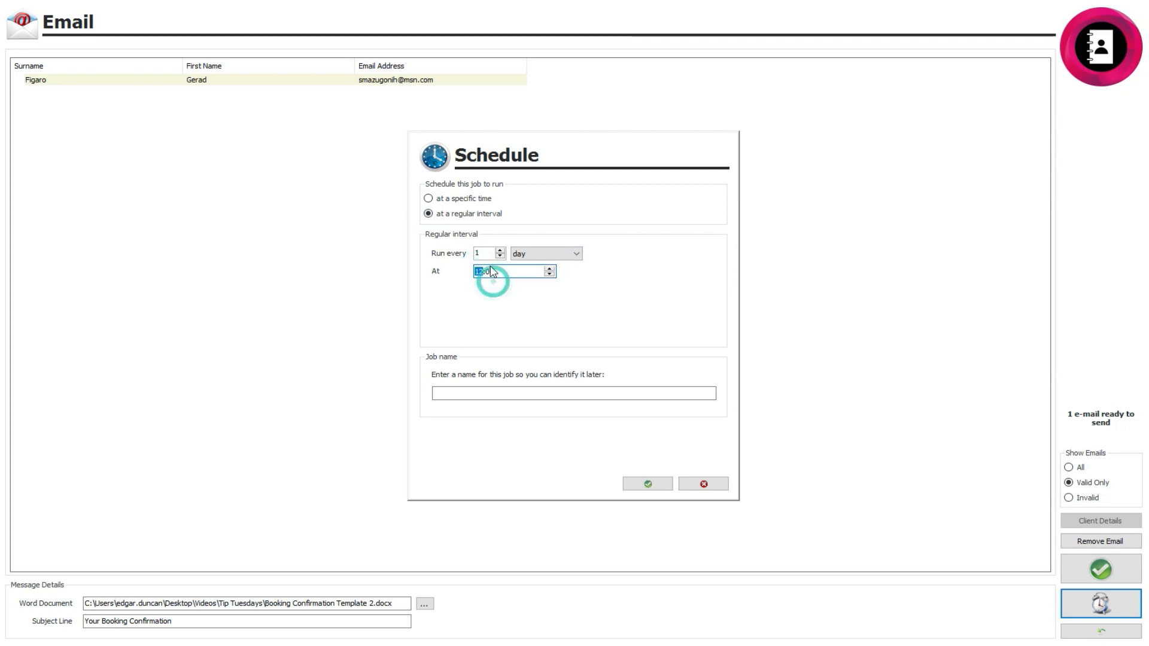
# Schedule the email job to run once on 02 Feb 2023 at 12:52, give it a job name and confirm the schedule.
pyautogui.click(429, 198)
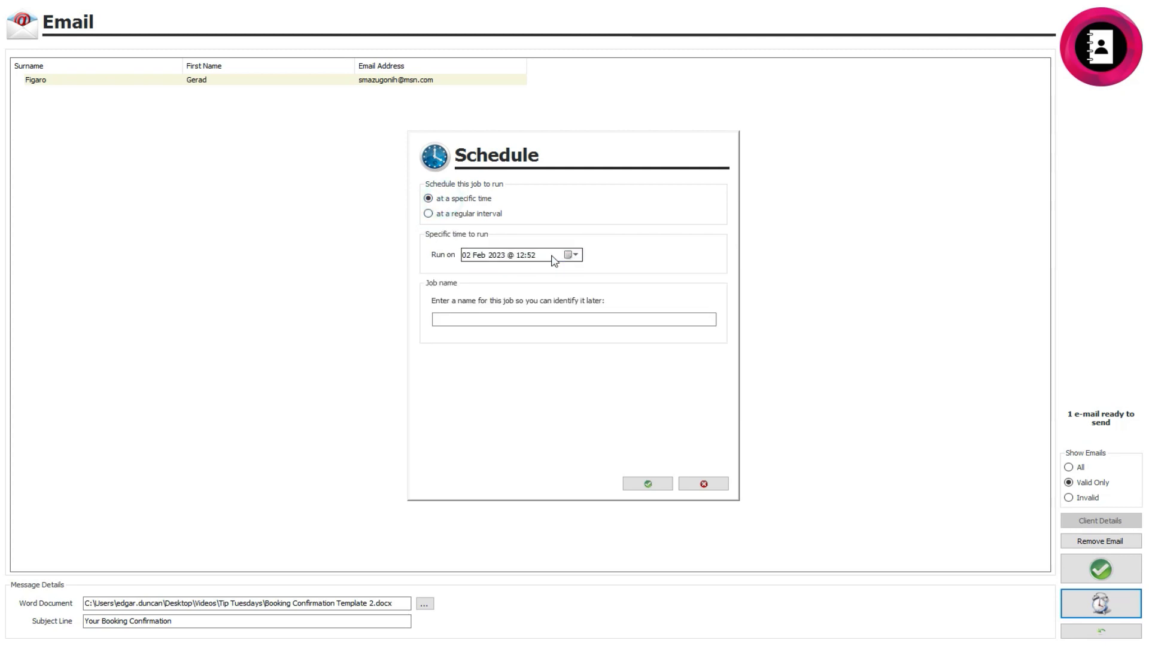
pyautogui.click(515, 318)
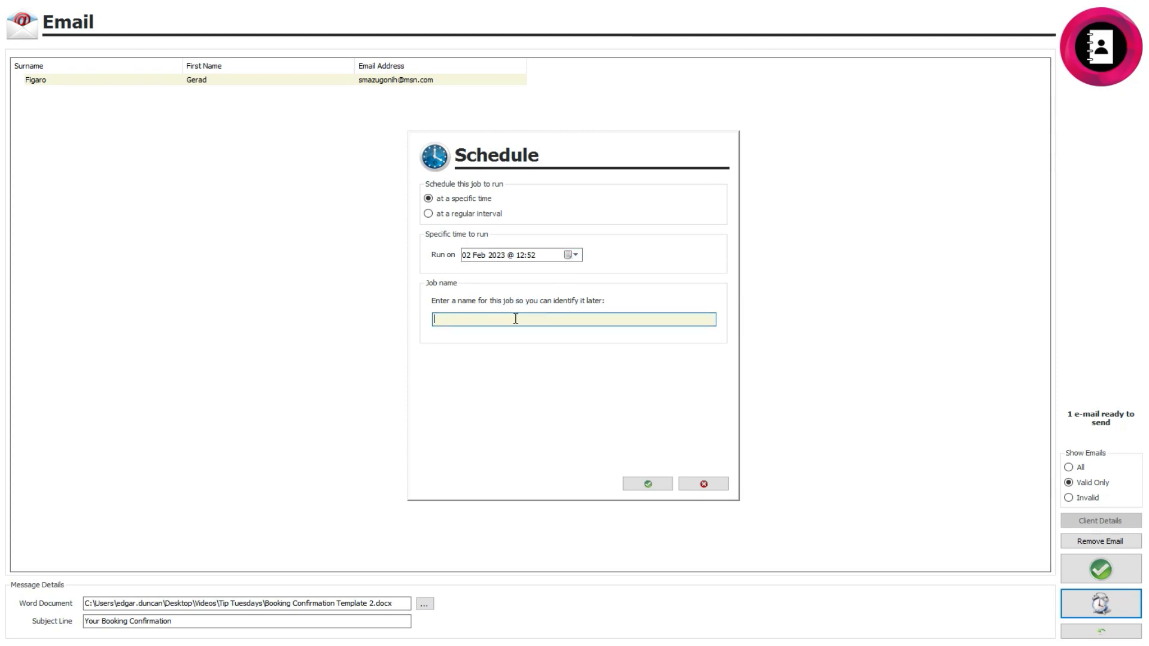
pyautogui.click(647, 484)
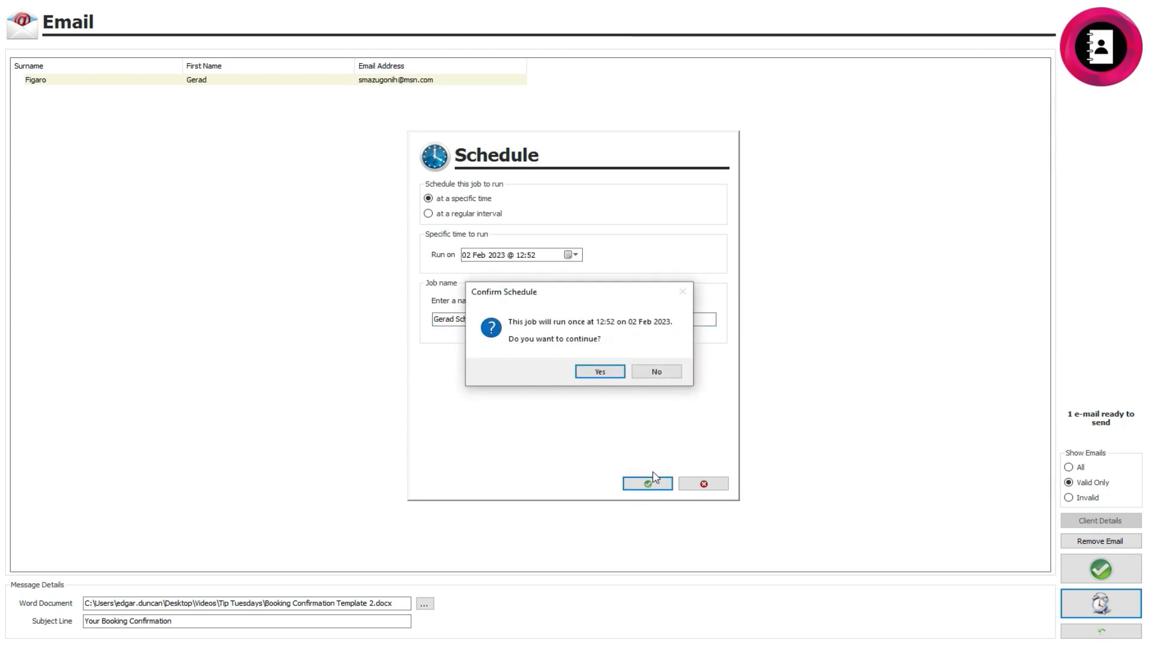
pyautogui.click(608, 374)
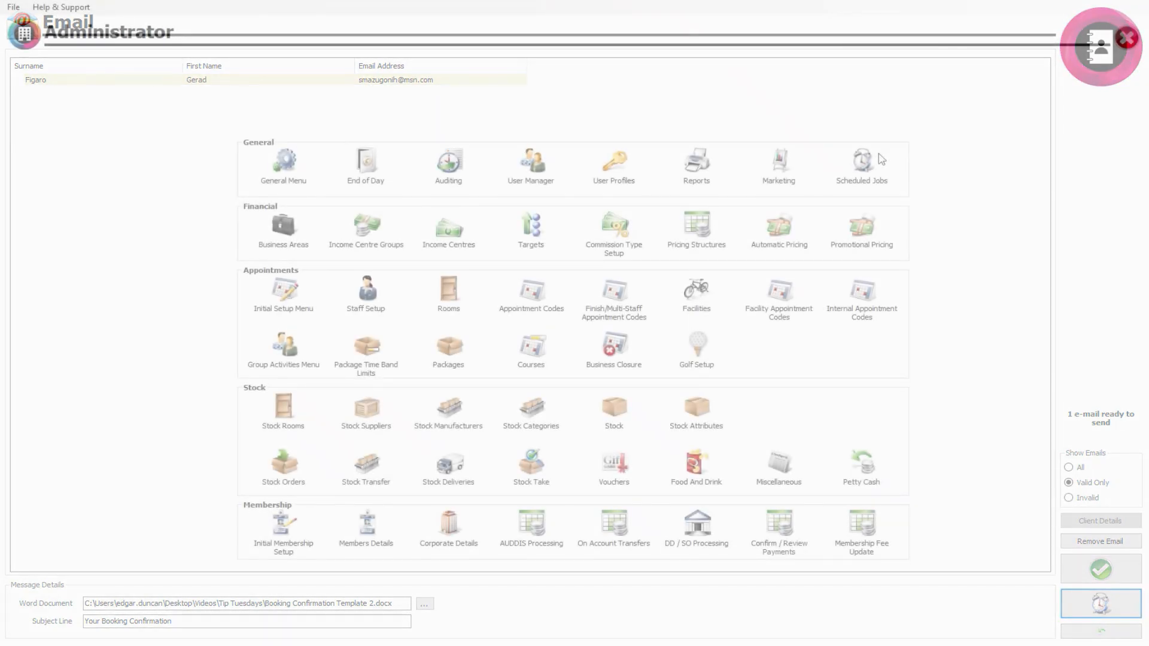
# Open the Administrator's scheduled jobs and look through the scheduled and inactive entries.
pyautogui.click(862, 162)
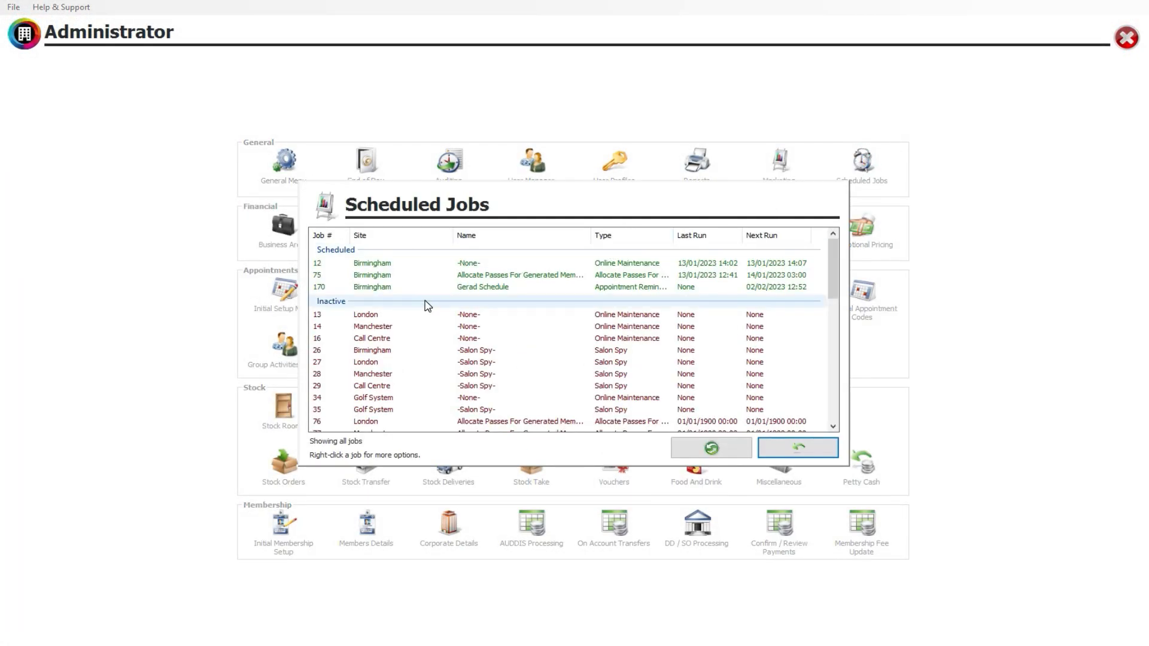
pyautogui.scroll(-4, 422, 315)
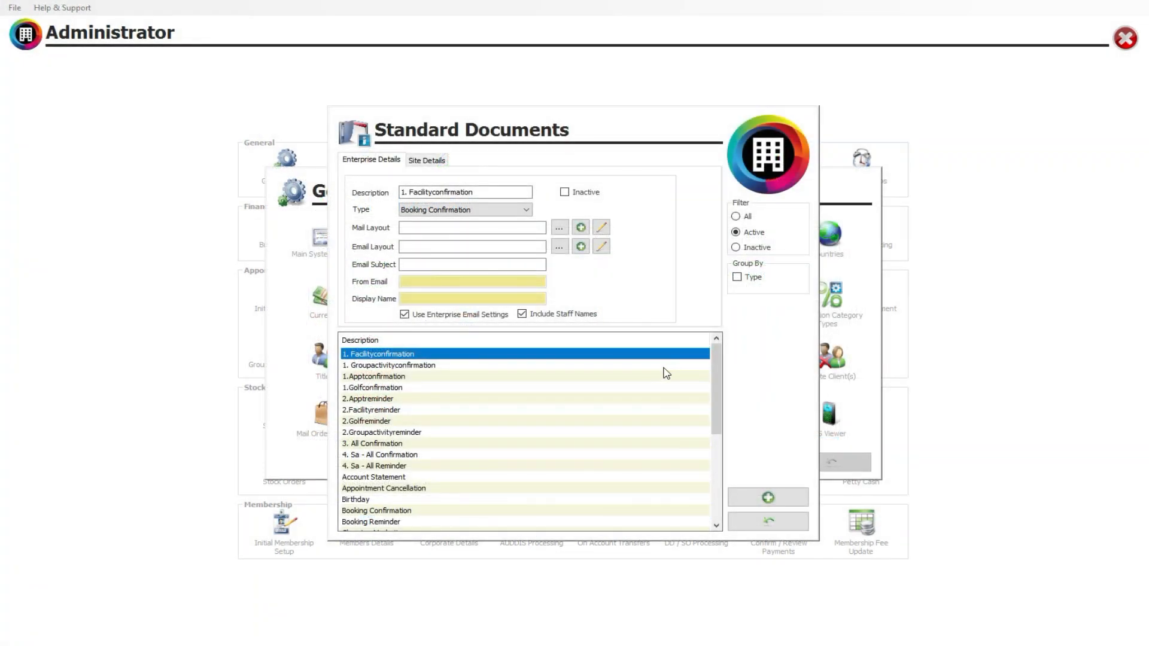
# Look through the active standard documents and check the details of the 11:45 massage booking in the appointment book.
pyautogui.moveTo(716, 359); pyautogui.dragTo(723, 431)
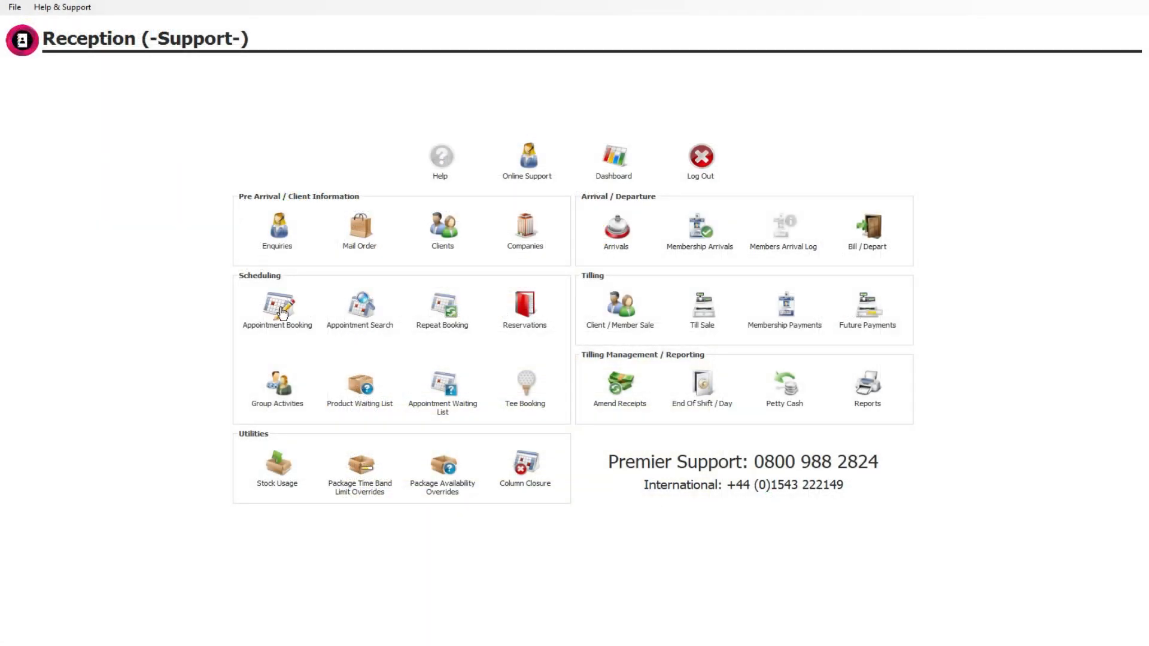
pyautogui.click(282, 312)
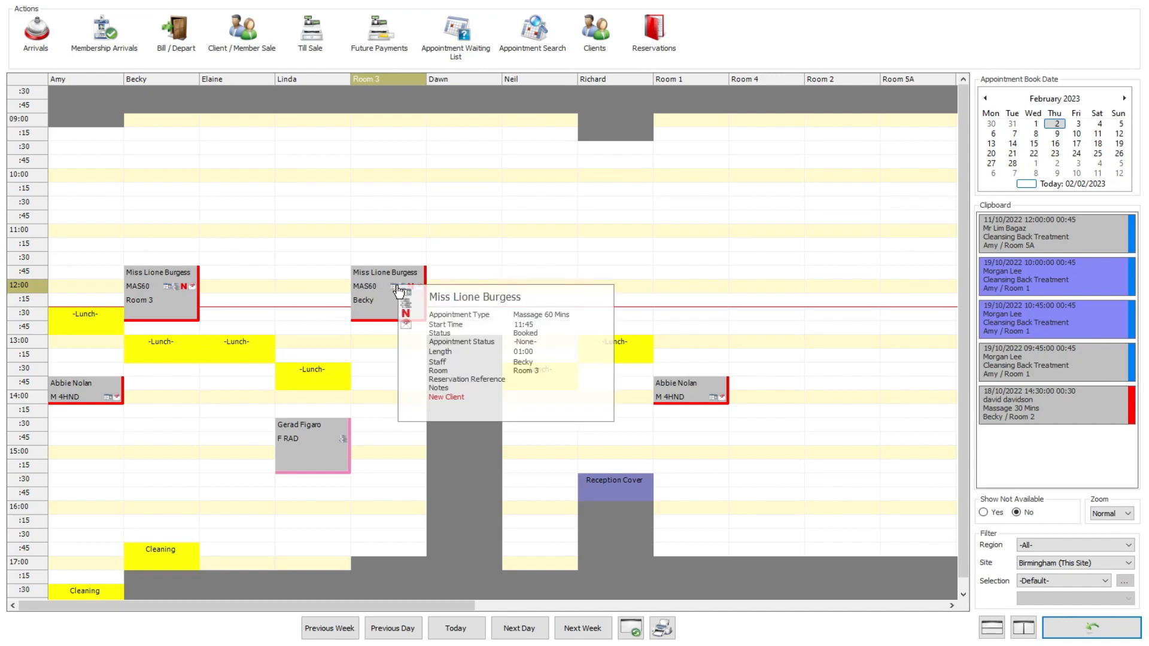
pyautogui.moveTo(421, 296)
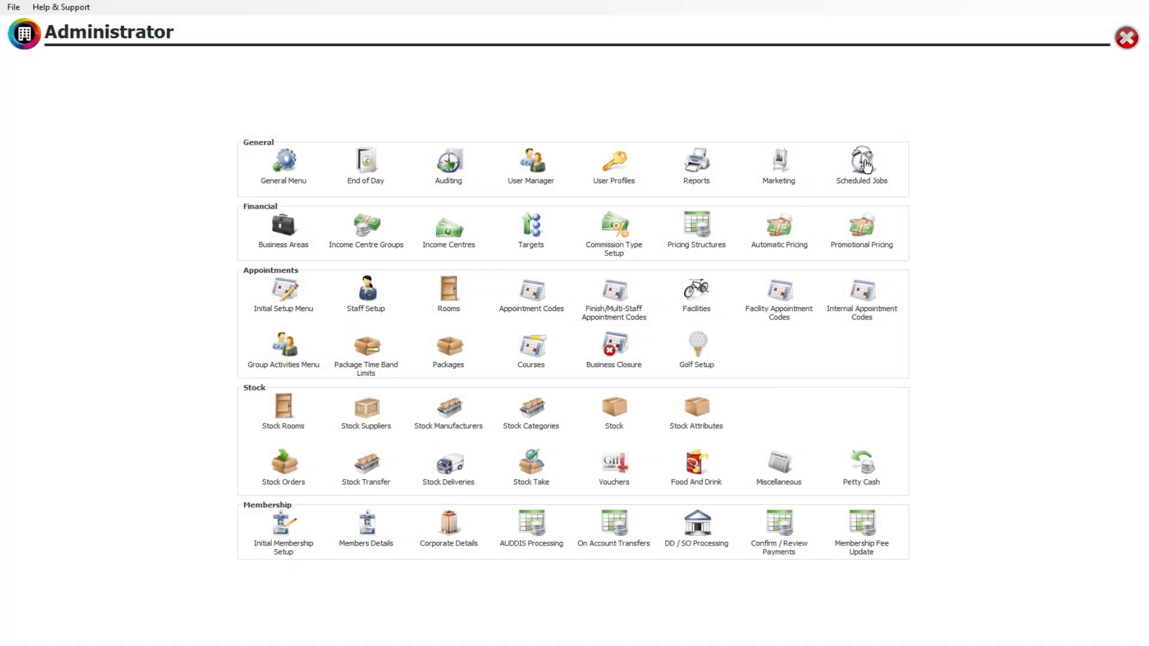
# Disable the Birmingham appointment reminder job number 170 in the Administrator's scheduled jobs.
pyautogui.click(861, 167)
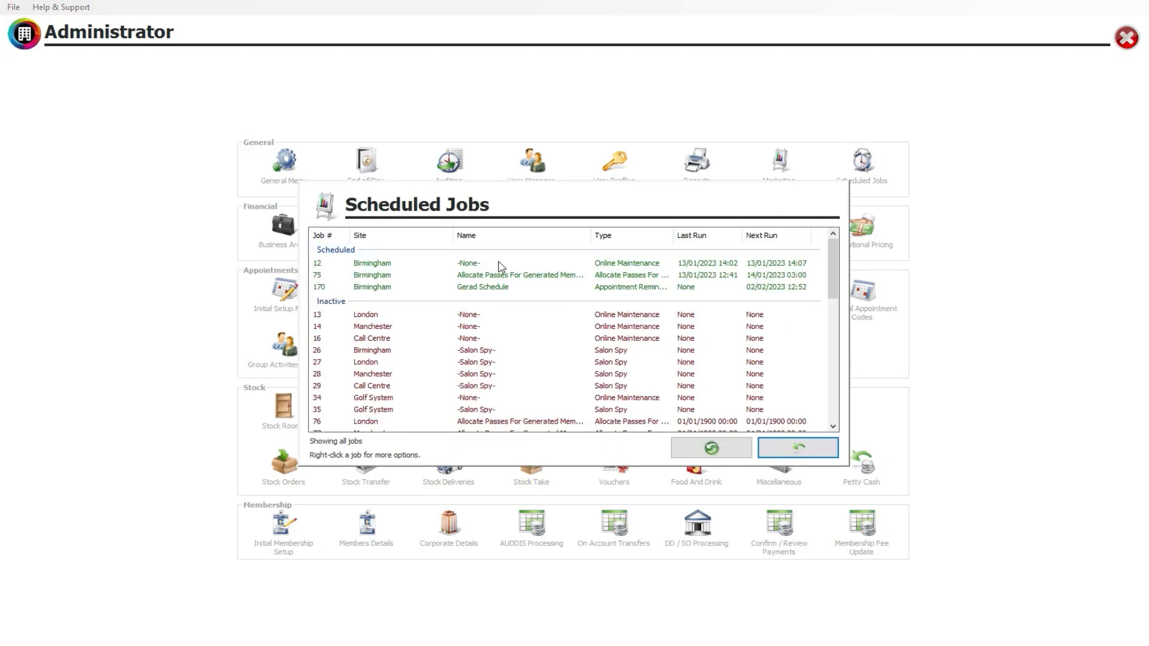
pyautogui.scroll(-4, 422, 314)
pyautogui.scroll(4, 421, 325)
pyautogui.click(422, 287)
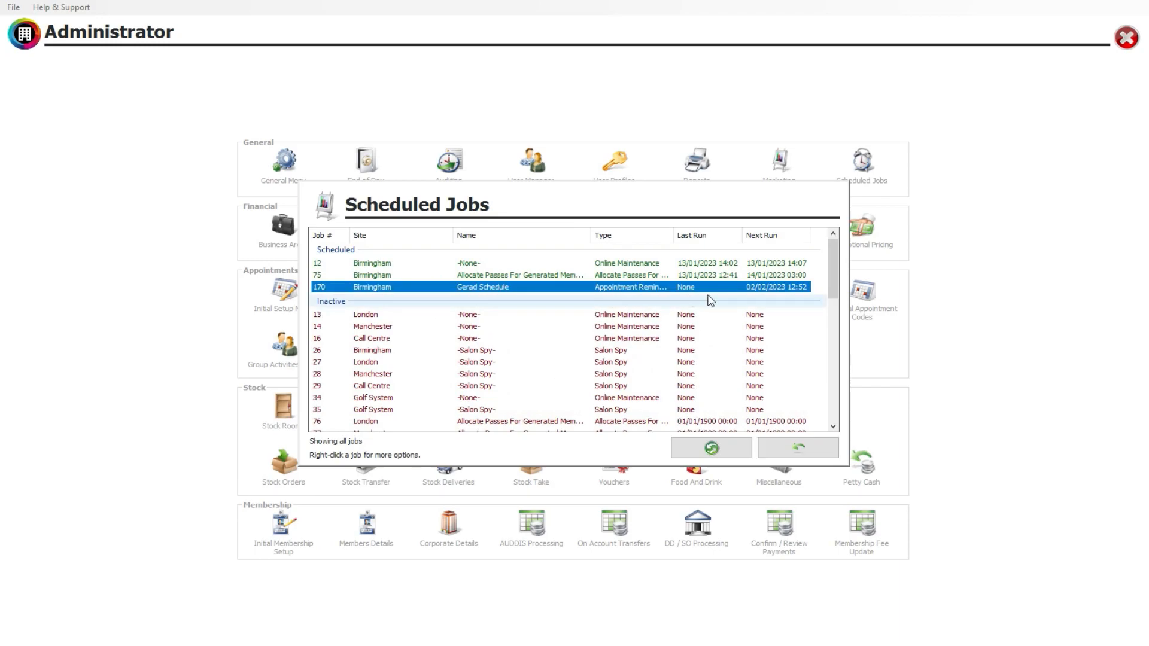
pyautogui.rightClick(379, 289)
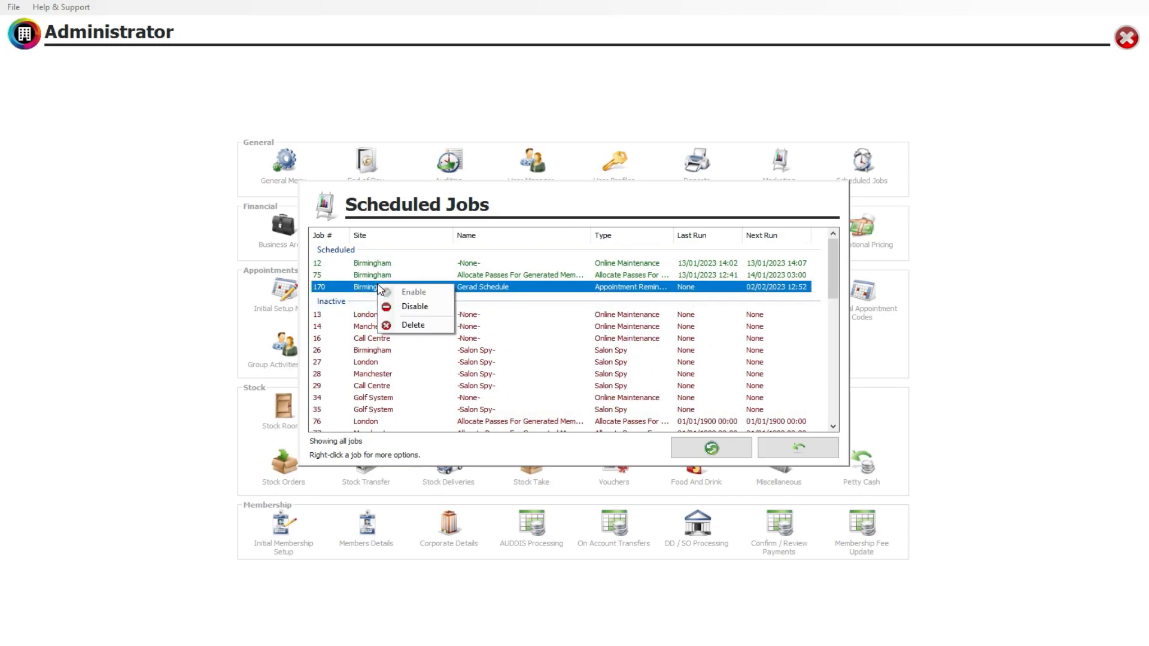
pyautogui.click(423, 307)
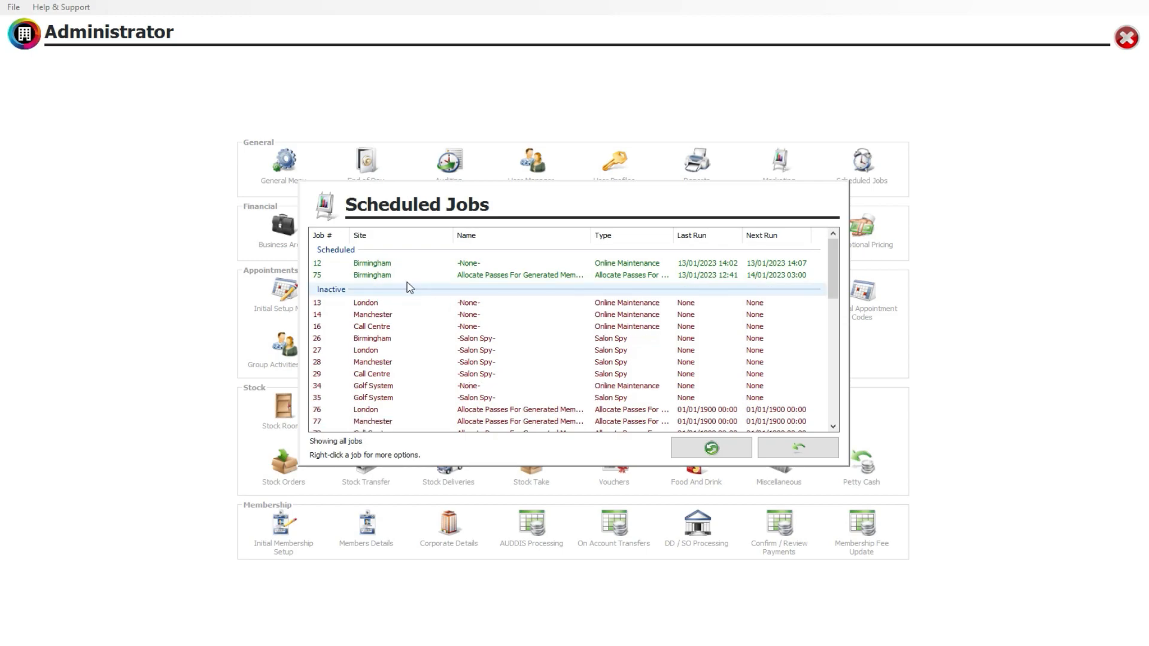
# Try to re-enable Birmingham job 170 from the inactive jobs and refresh the scheduled jobs list.
pyautogui.scroll(-10, 407, 288)
pyautogui.scroll(-2, 455, 359)
pyautogui.rightClick(392, 408)
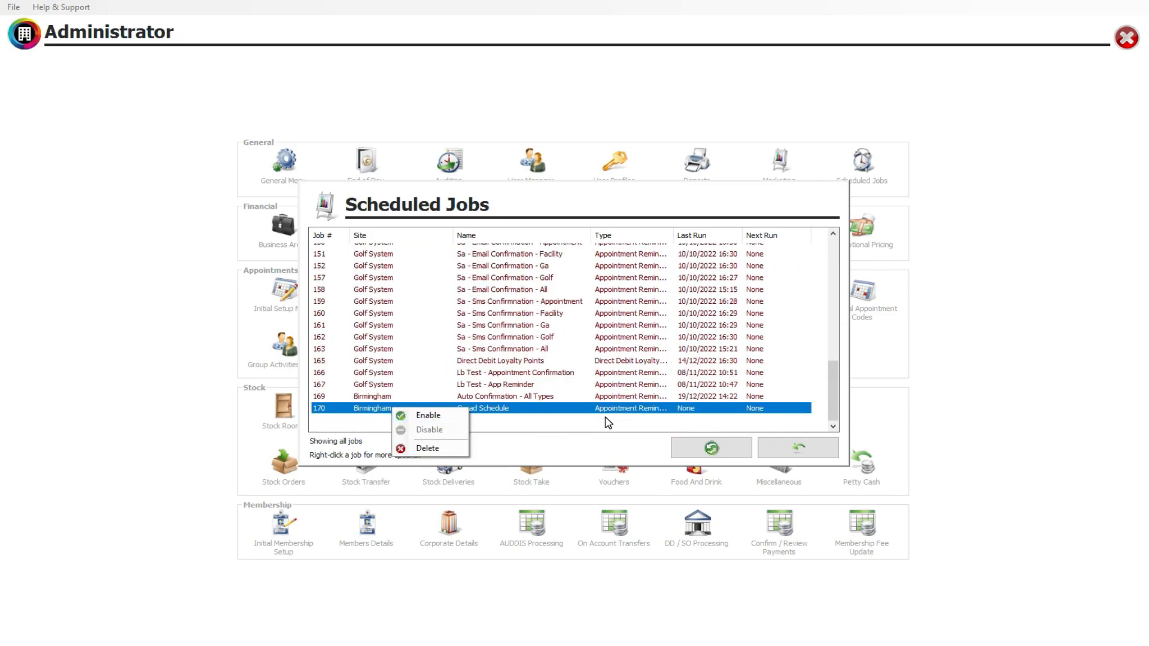
pyautogui.click(428, 415)
pyautogui.click(714, 453)
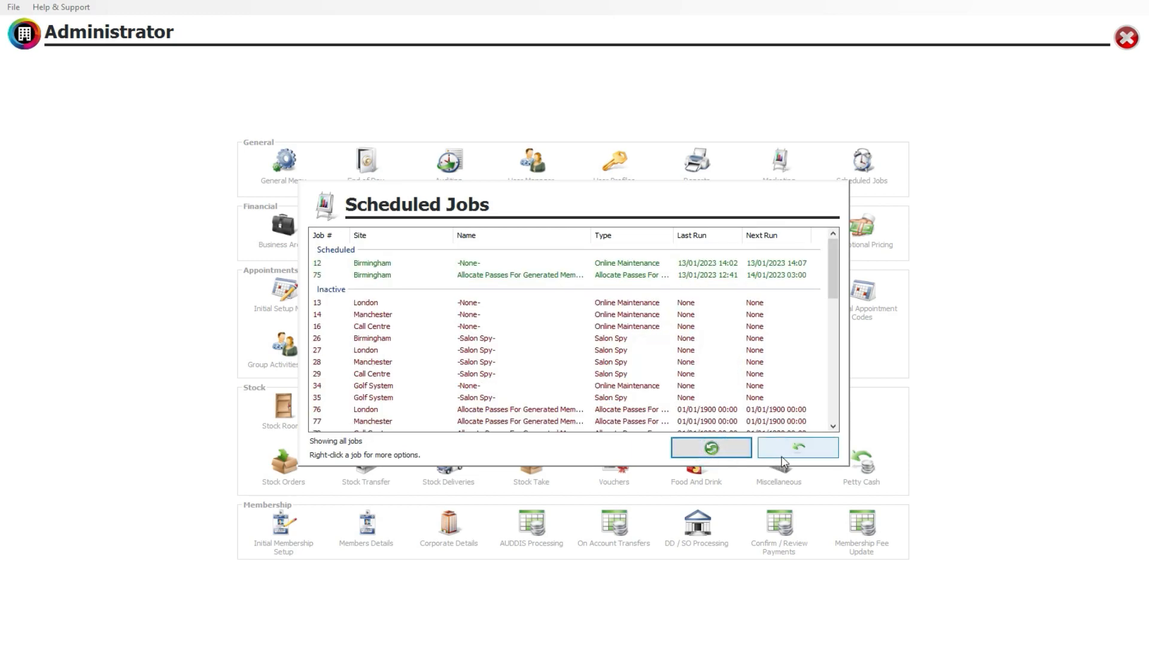